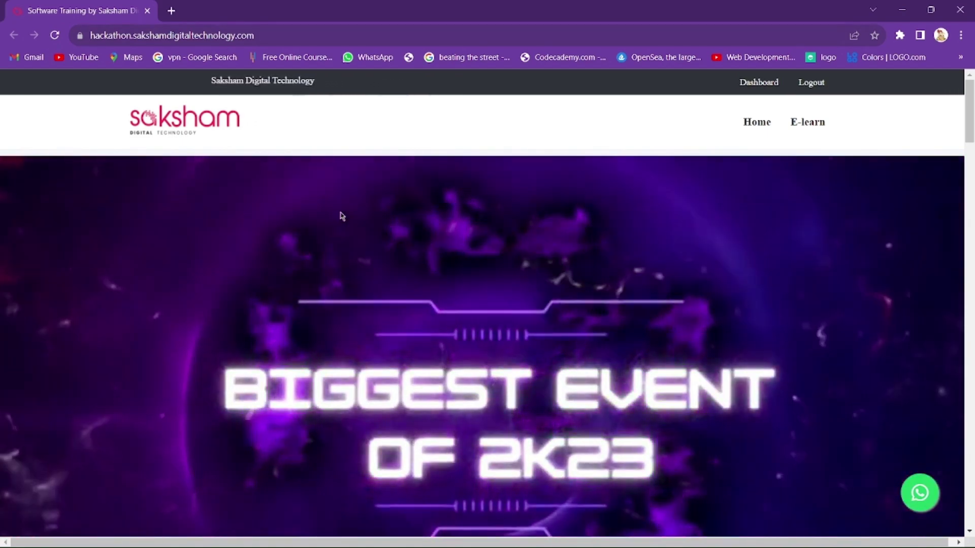
# - Examine the hackathon's event dates, countdown and the Day 1 and Day 2 schedules
pyautogui.scroll(-1, 386, 243)
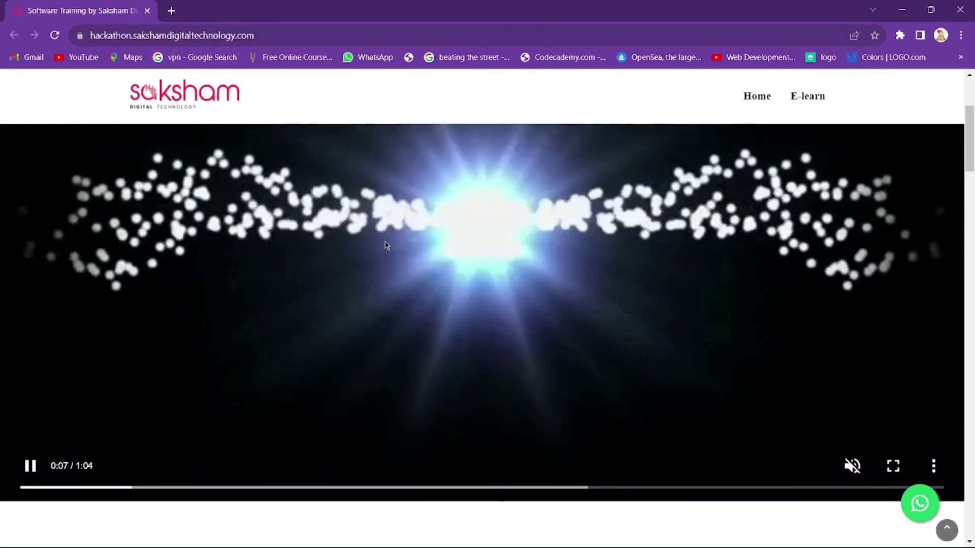
pyautogui.scroll(-7, 346, 283)
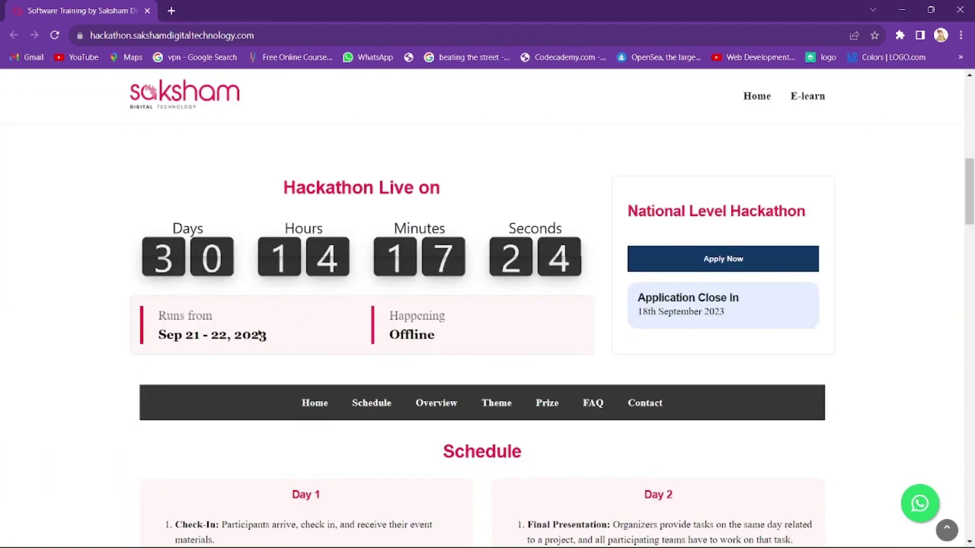
pyautogui.scroll(-3, 389, 282)
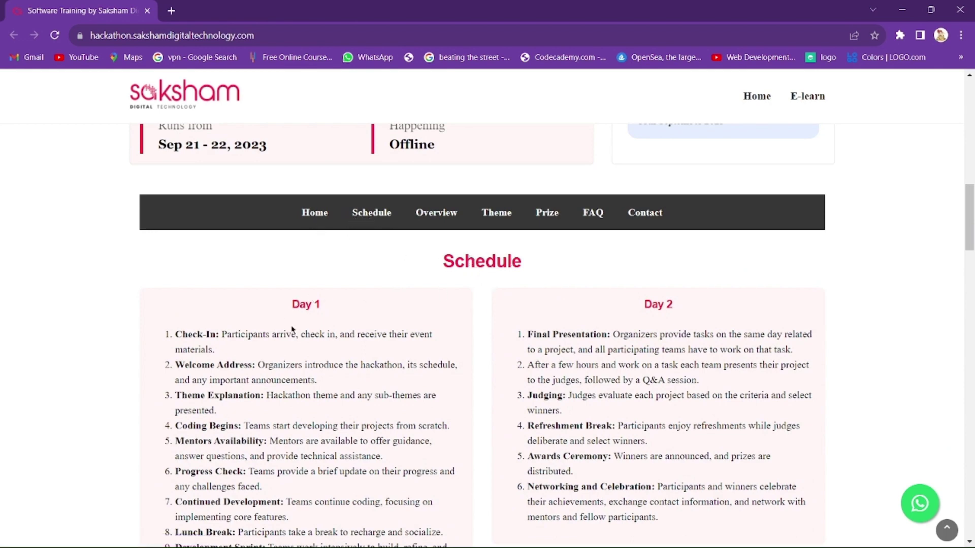
pyautogui.scroll(-3, 292, 329)
pyautogui.scroll(3, 337, 303)
pyautogui.moveTo(241, 300); pyautogui.dragTo(705, 333)
pyautogui.click(689, 292)
# - View the hackathon's Overview section and its list of themes
pyautogui.click(449, 212)
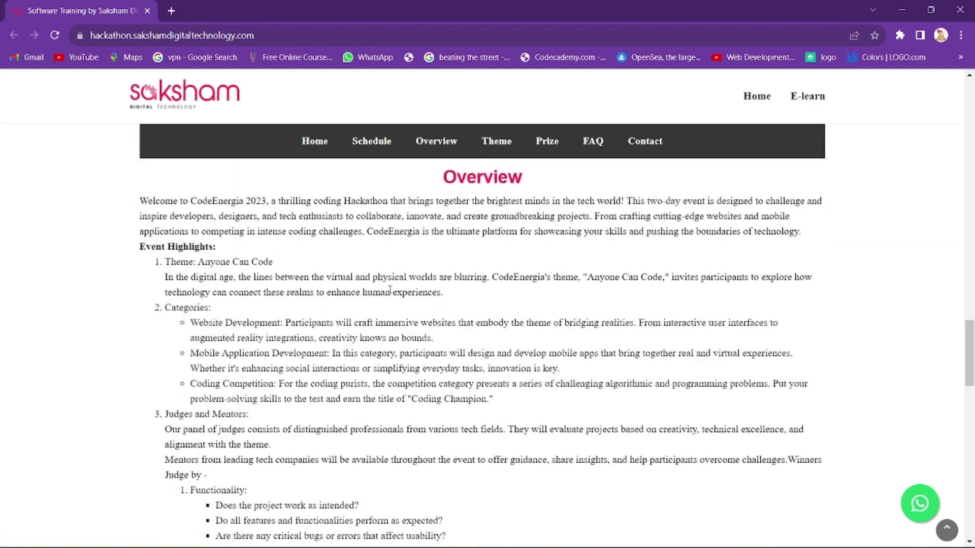
pyautogui.click(508, 151)
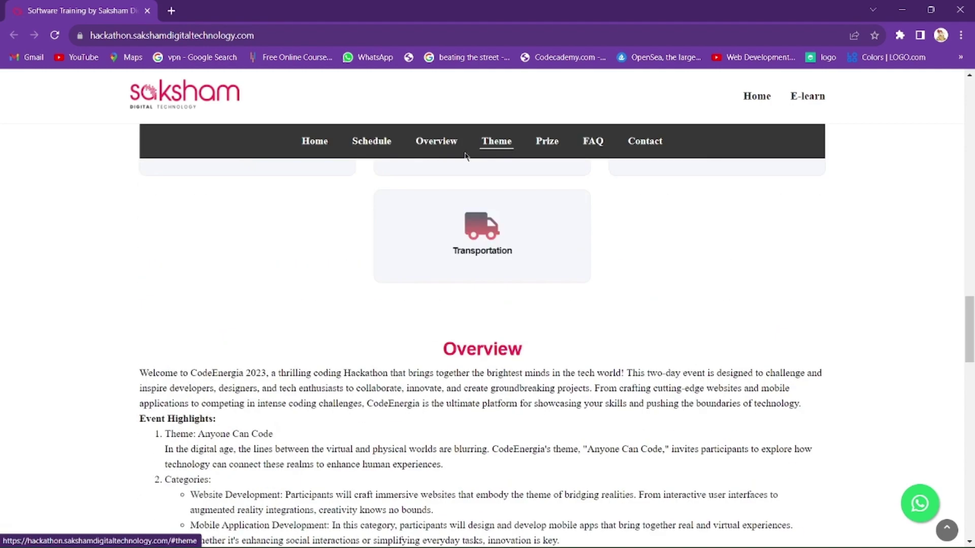
pyautogui.moveTo(178, 224); pyautogui.dragTo(529, 435)
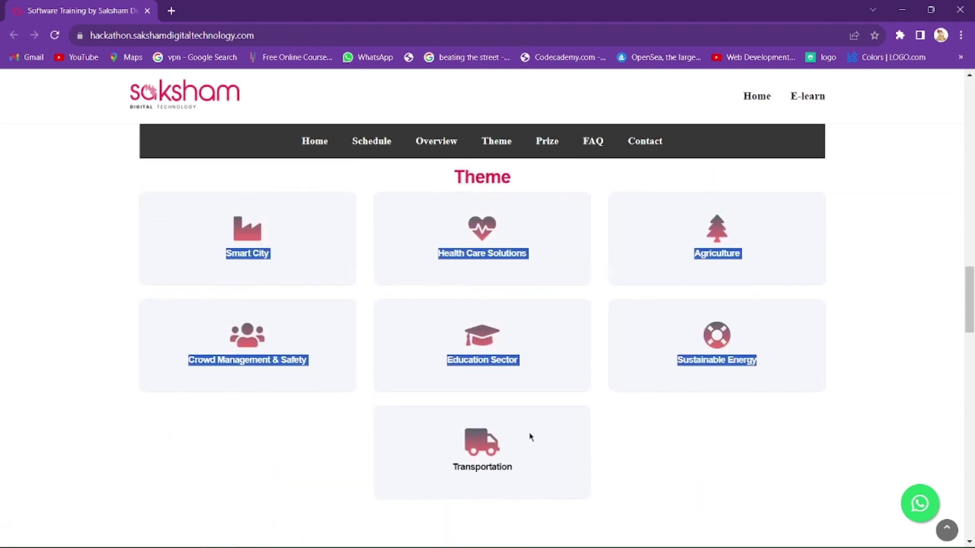
pyautogui.click(555, 447)
# - View the FAQ section, expand and collapse "What is a hackathon?", and check the organisers' contact details
pyautogui.click(593, 142)
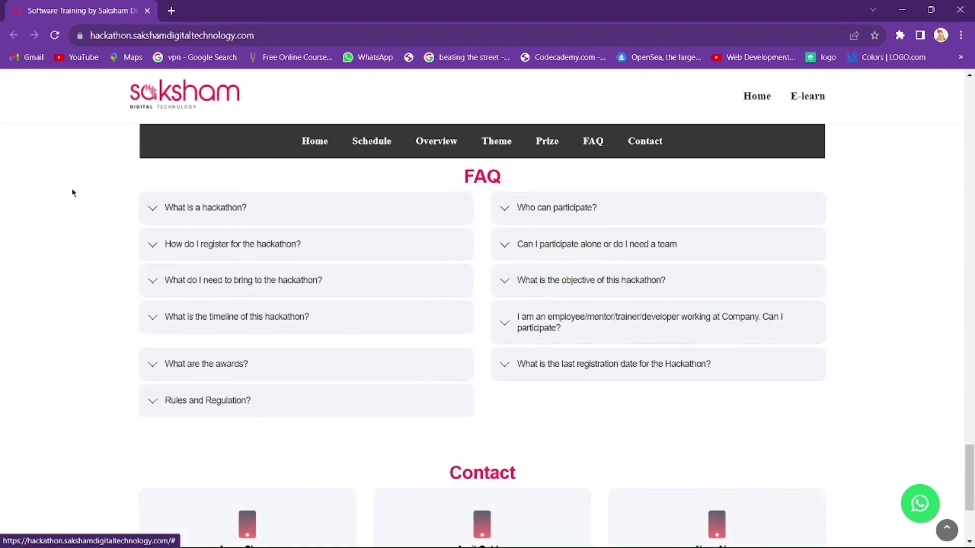
pyautogui.click(183, 210)
pyautogui.click(183, 210)
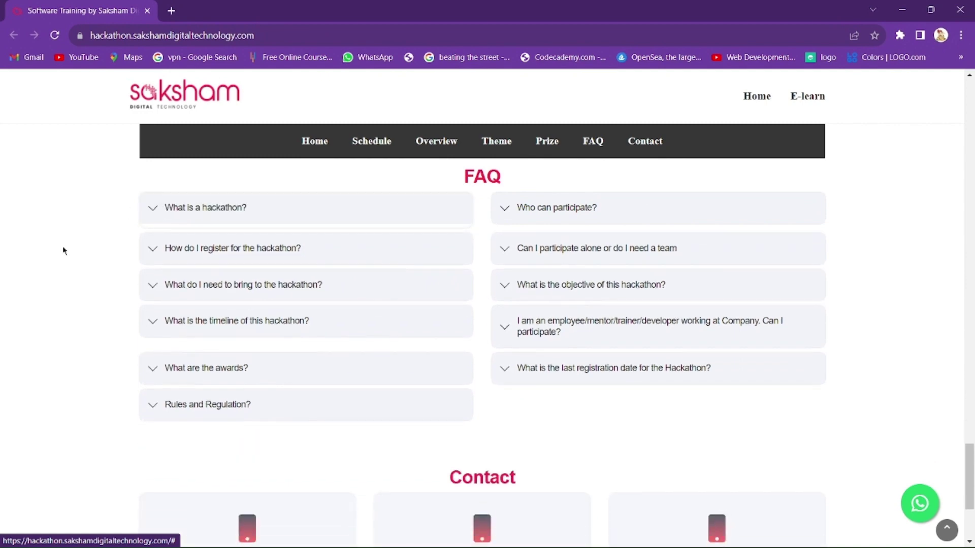
pyautogui.scroll(-4, 226, 328)
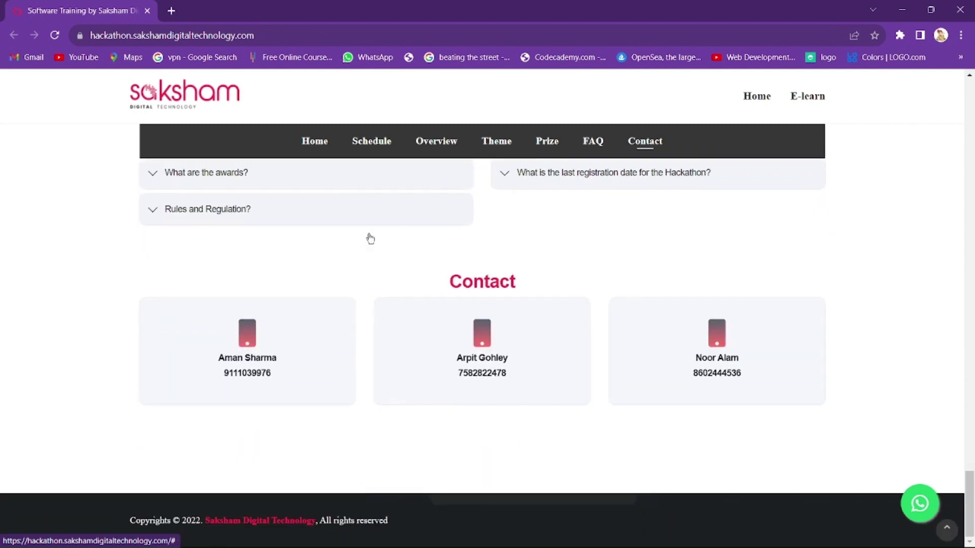
pyautogui.moveTo(143, 303); pyautogui.dragTo(683, 366)
pyautogui.click(639, 318)
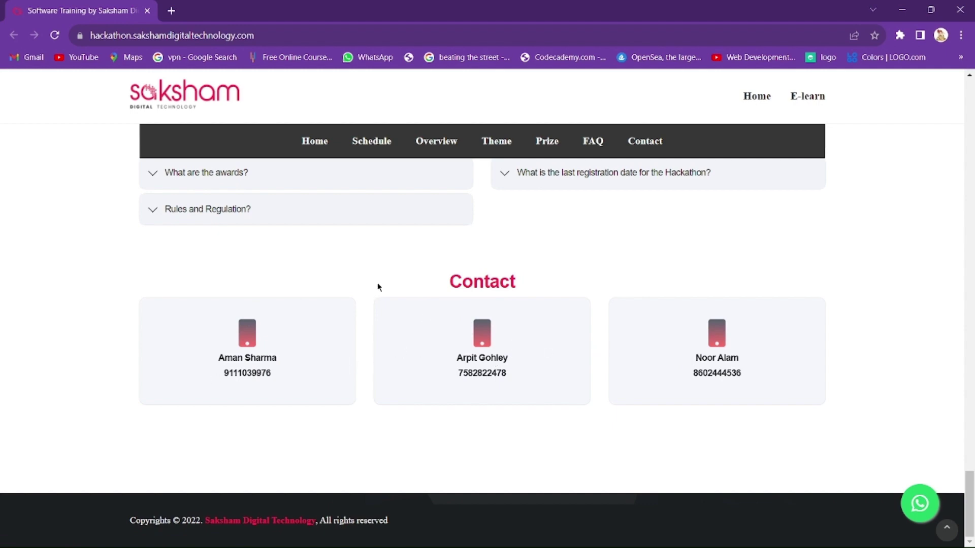
# - Return to the hackathon countdown section with the event dates and application deadline
pyautogui.scroll(20, 414, 301)
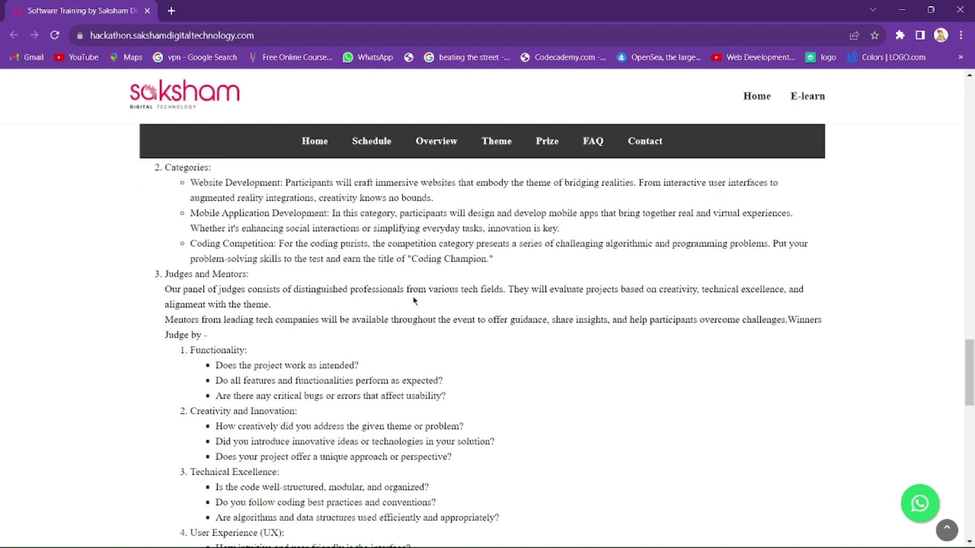
pyautogui.scroll(10, 414, 300)
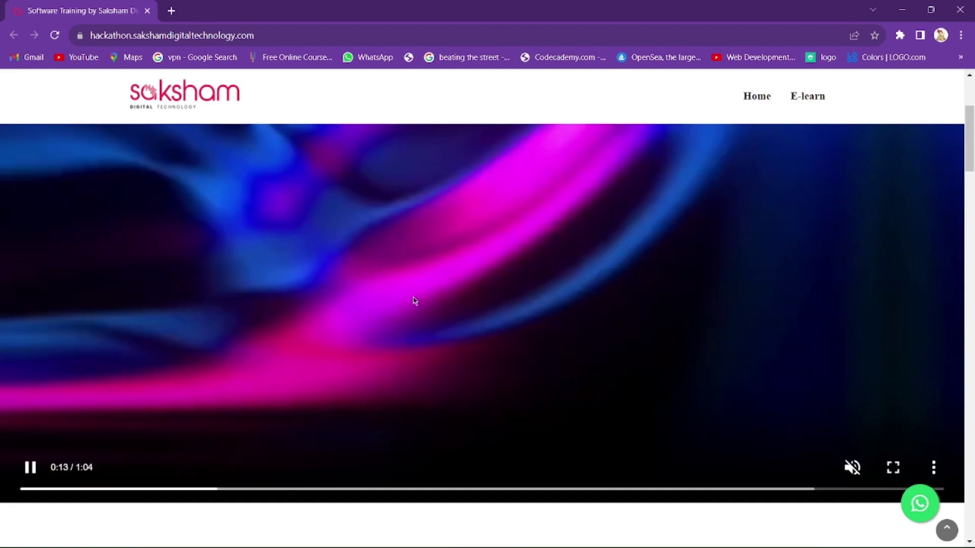
pyautogui.scroll(-8, 475, 307)
pyautogui.scroll(-1, 475, 308)
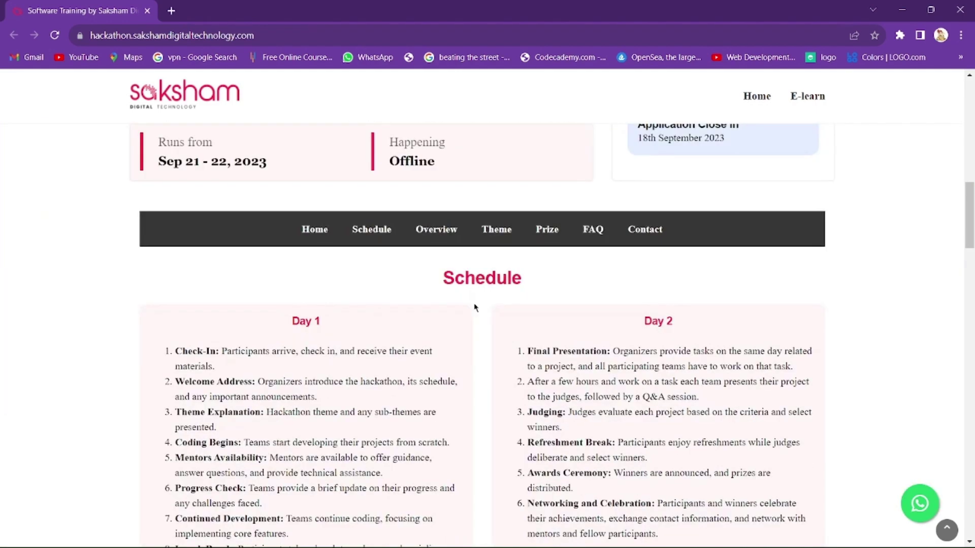
pyautogui.scroll(4, 475, 307)
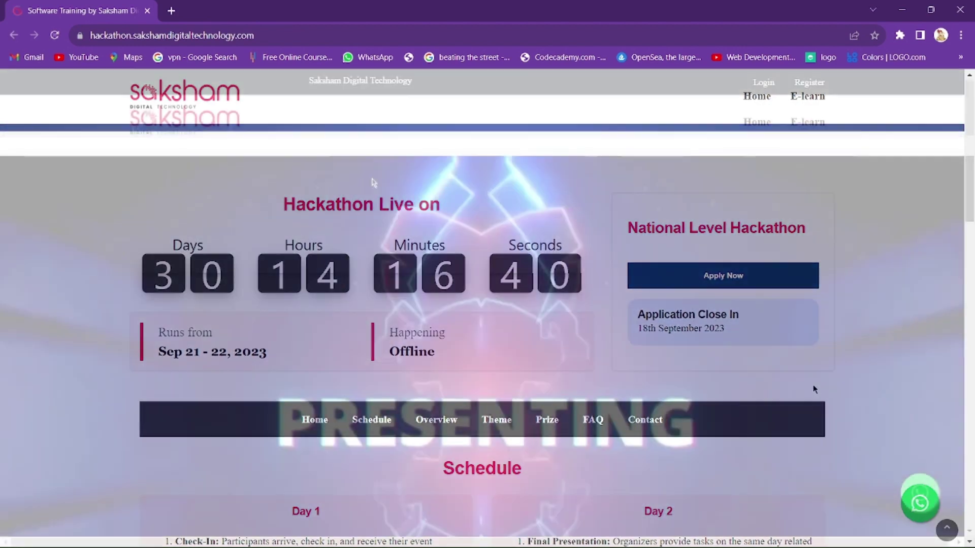
# - Reload the hackathon home page and open the new membership registration form to examine its required fields
pyautogui.press('F5')
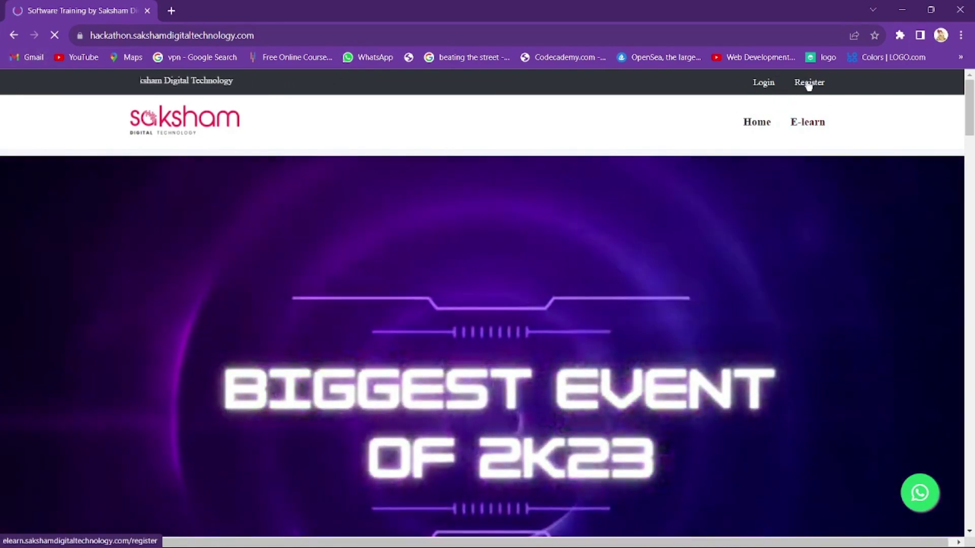
pyautogui.click(809, 83)
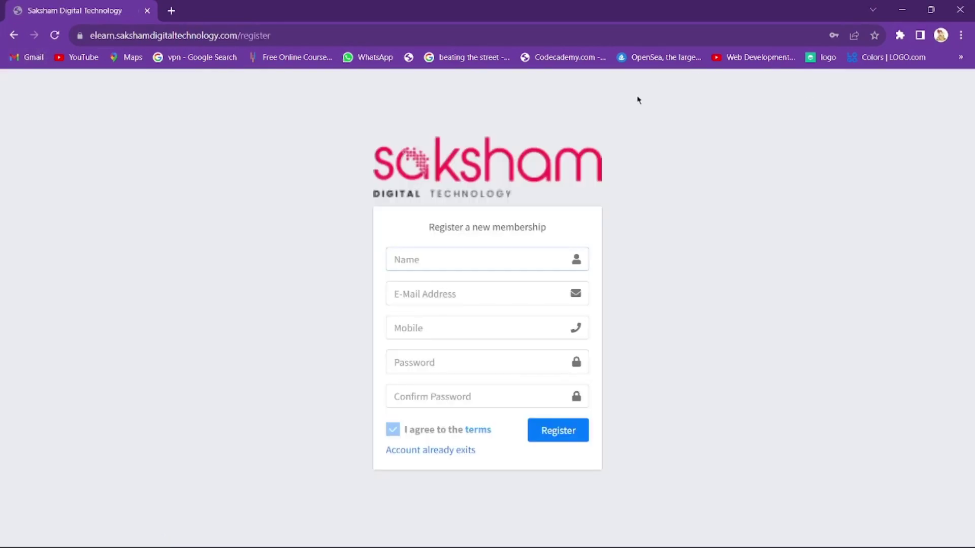
pyautogui.click(455, 297)
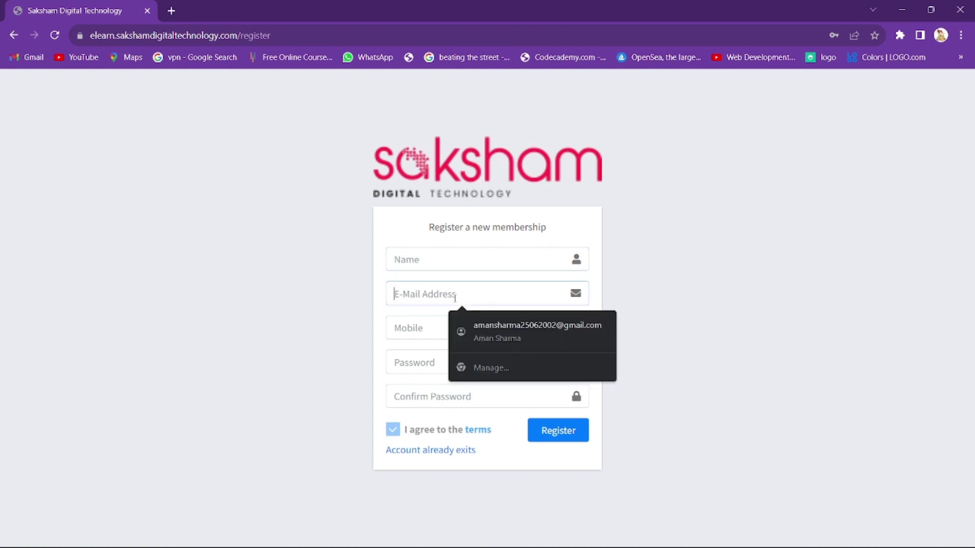
pyautogui.click(425, 337)
pyautogui.click(287, 394)
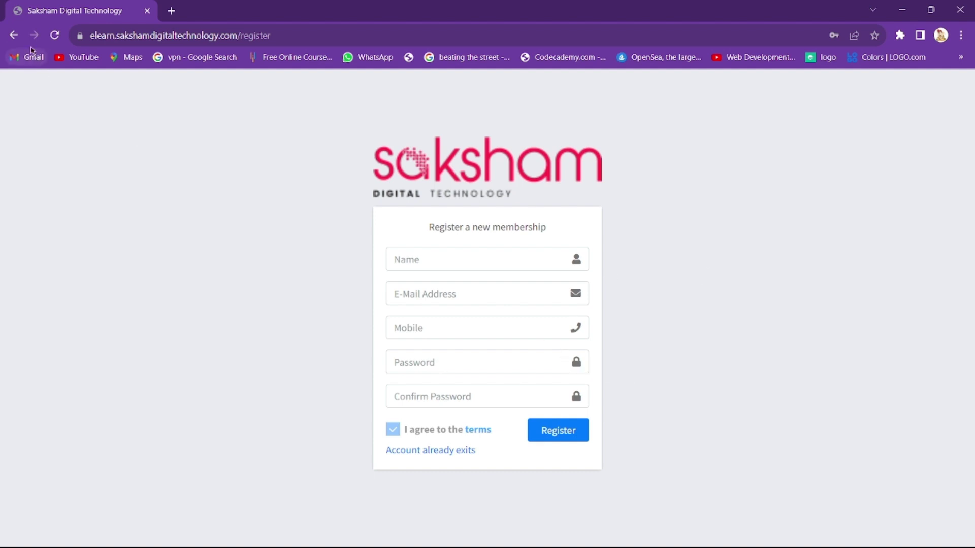
# - Go back to the hackathon home page and log in with the saved account credentials
pyautogui.click(14, 35)
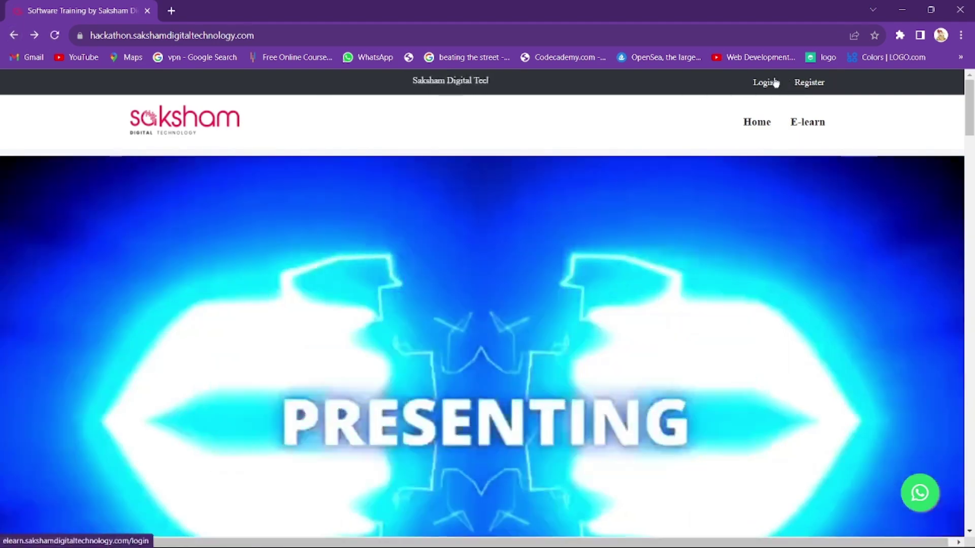
pyautogui.click(764, 82)
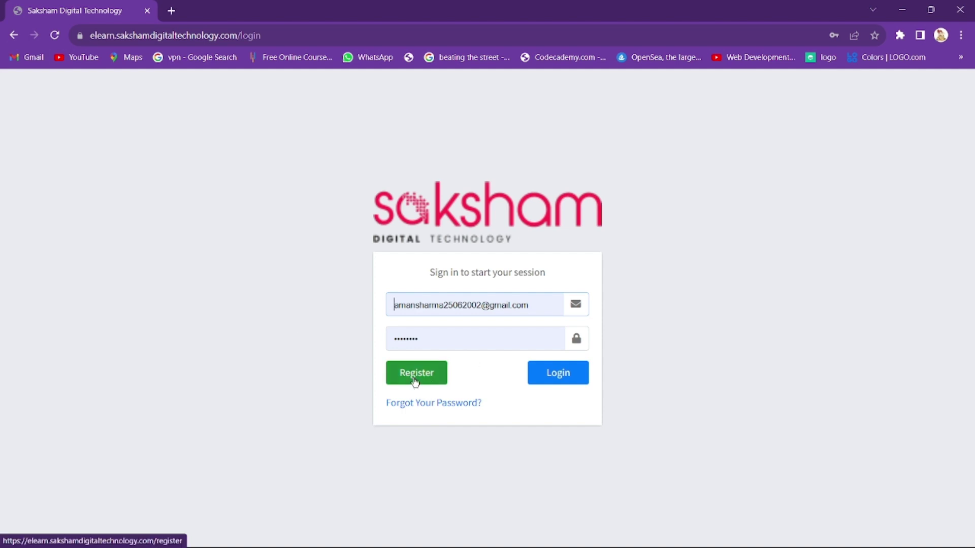
pyautogui.click(544, 377)
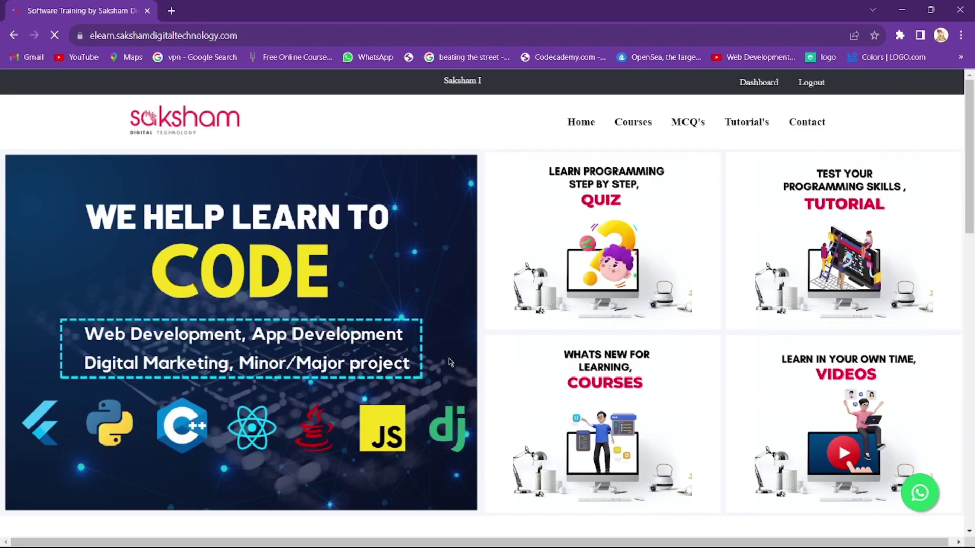
# - Open the account dashboard from the e-learning home page and review the submitted hackathon applications
pyautogui.scroll(-4, 543, 357)
pyautogui.scroll(-5, 543, 358)
pyautogui.scroll(12, 542, 358)
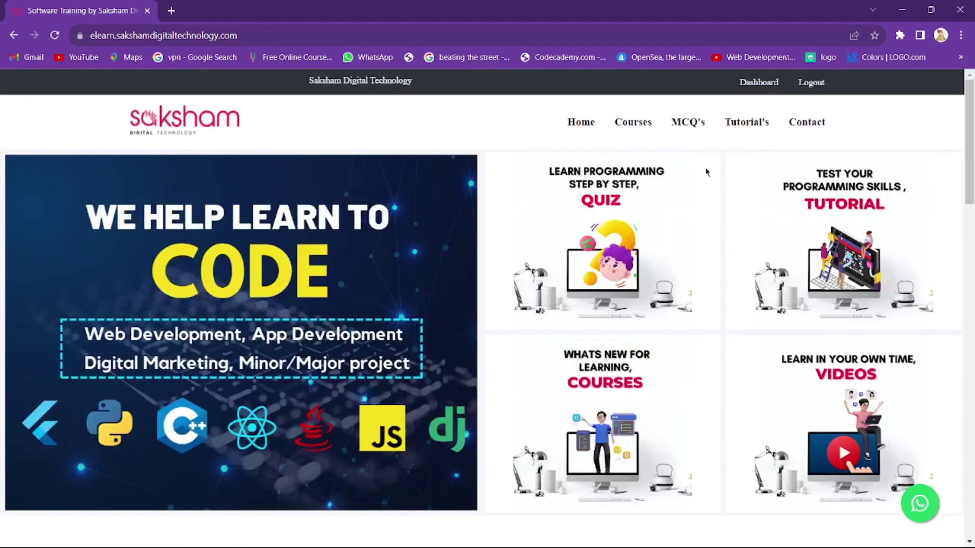
pyautogui.click(761, 83)
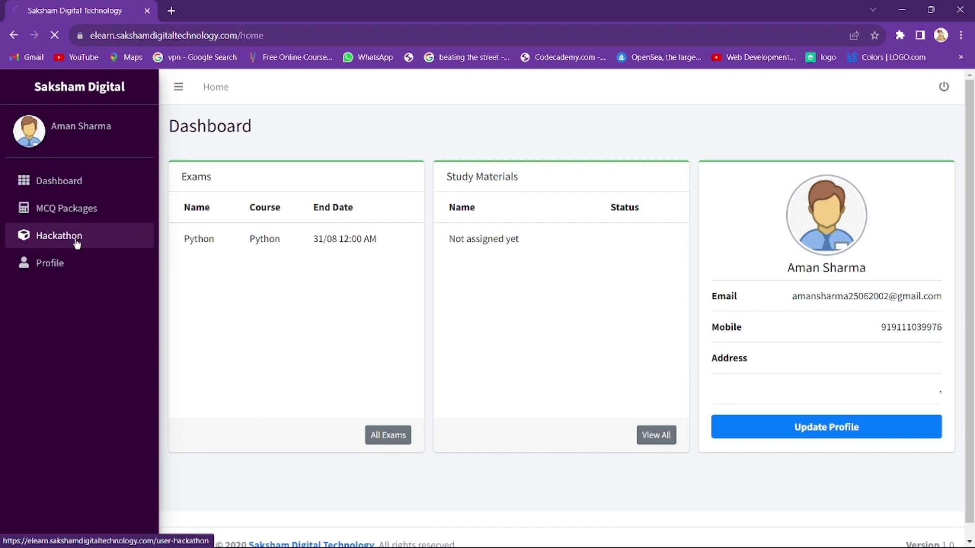
pyautogui.click(77, 244)
pyautogui.scroll(-2, 311, 298)
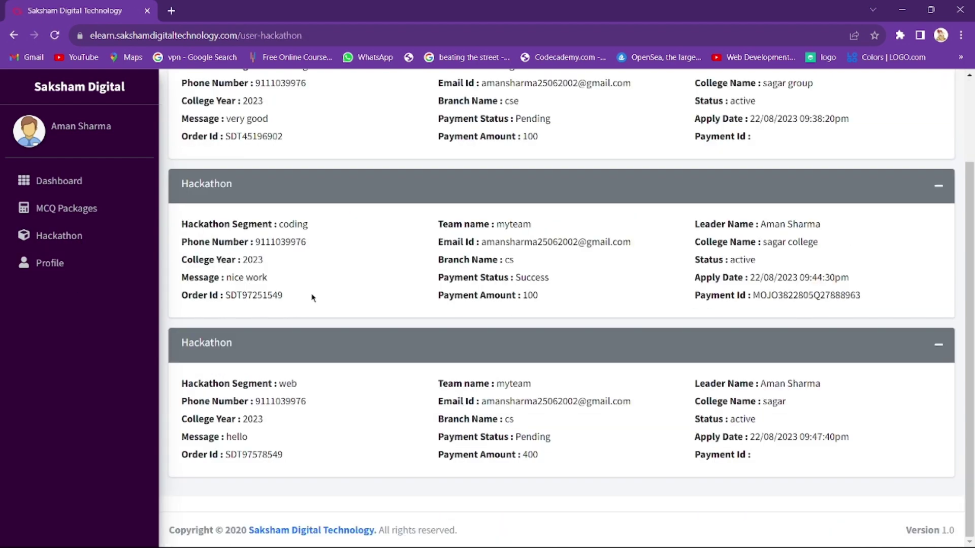
pyautogui.scroll(2, 311, 298)
pyautogui.scroll(-2, 312, 298)
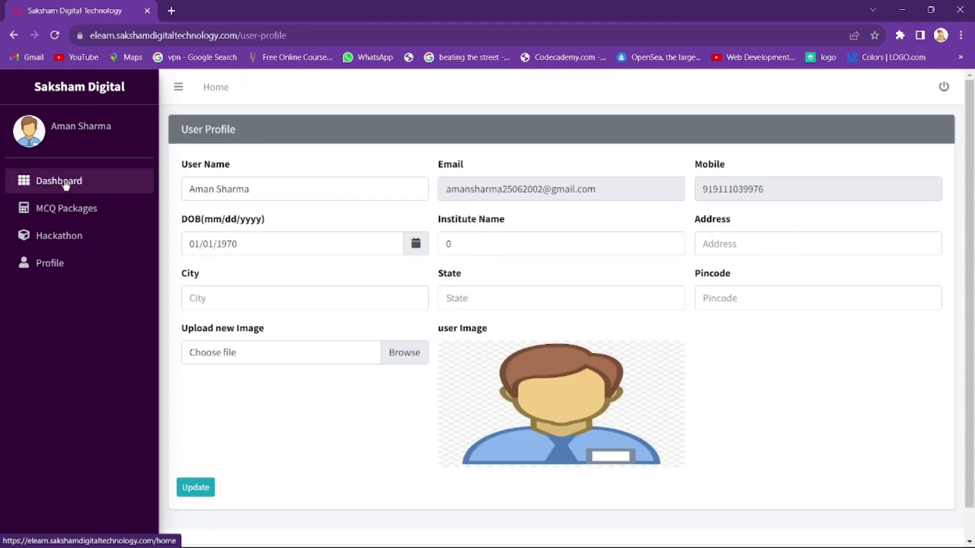
# - Return to the dashboard overview and reopen the account's list of hackathon applications
pyautogui.click(65, 185)
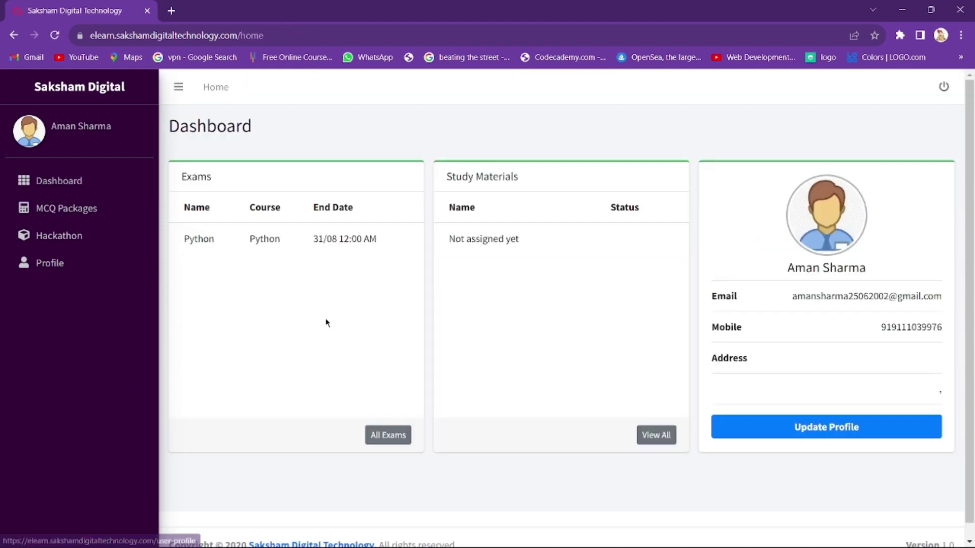
pyautogui.click(85, 236)
pyautogui.scroll(-3, 308, 313)
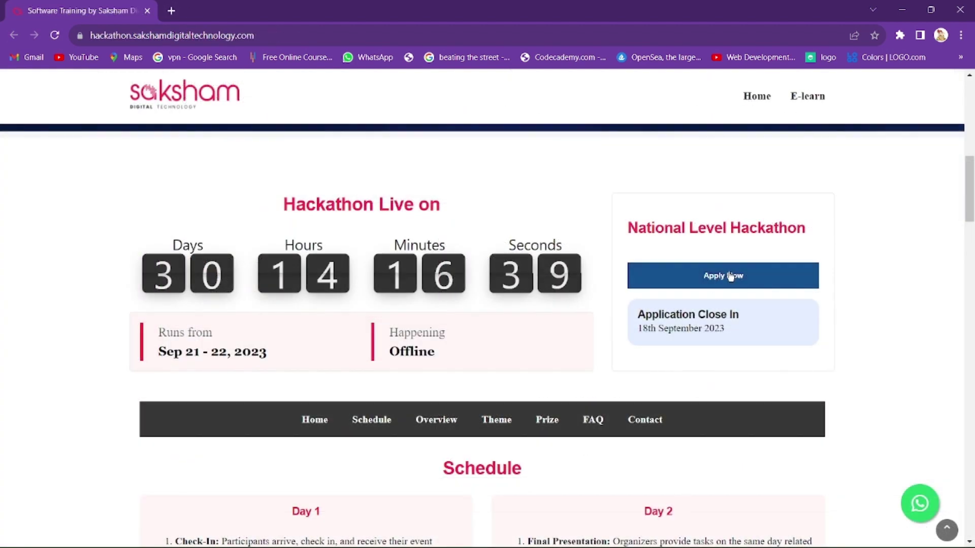
pyautogui.click(691, 278)
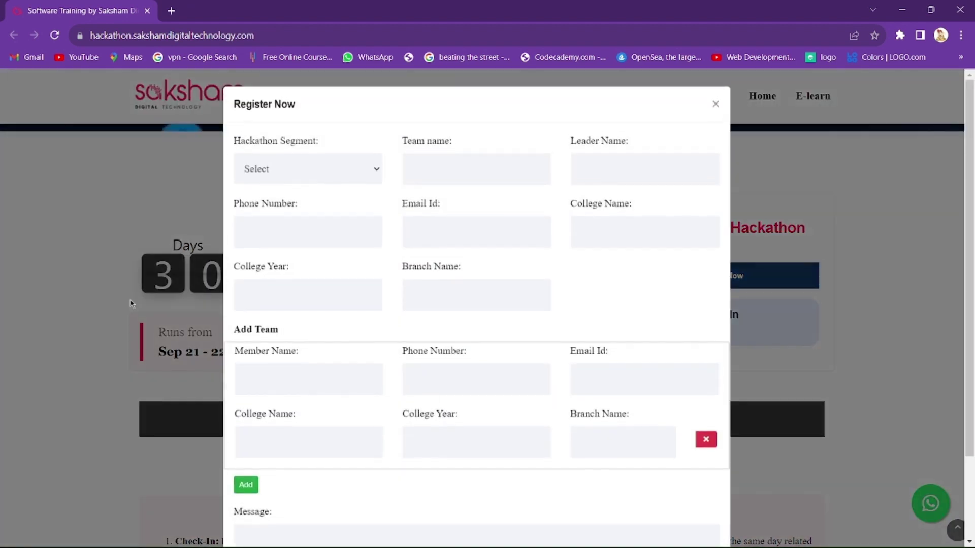
pyautogui.click(295, 181)
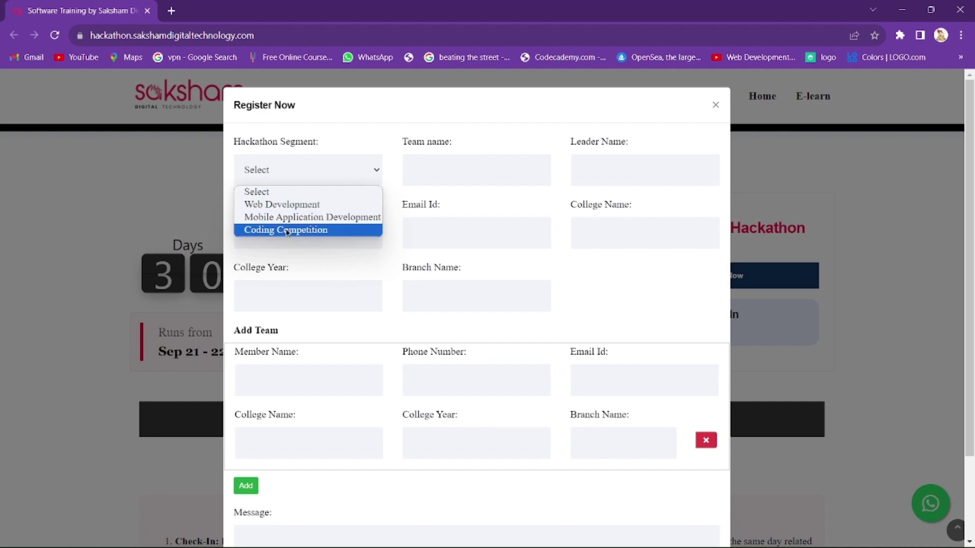
pyautogui.click(2, 240)
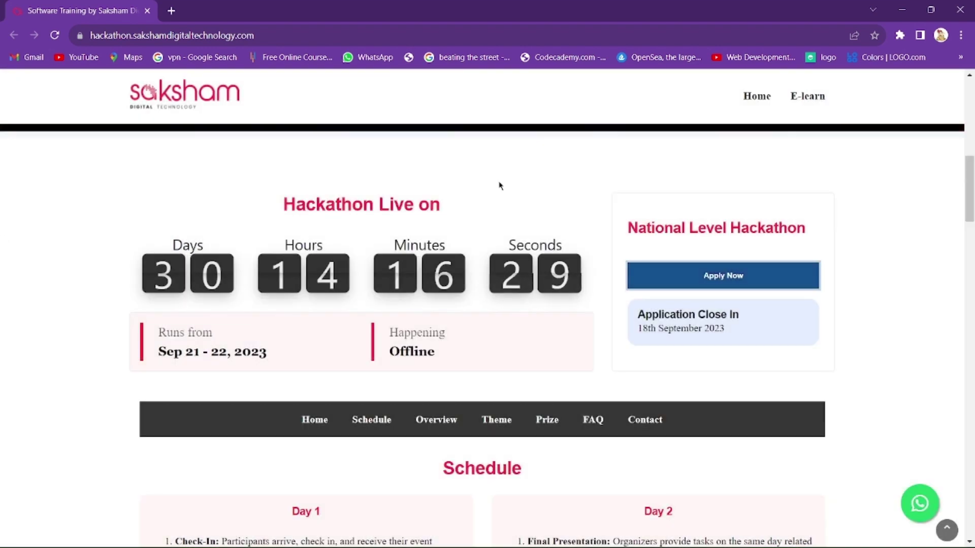
# - Open the National Level Hackathon application form, choose the Coding Competition segment and enter "myteam" as the team name
pyautogui.click(723, 275)
pyautogui.click(295, 177)
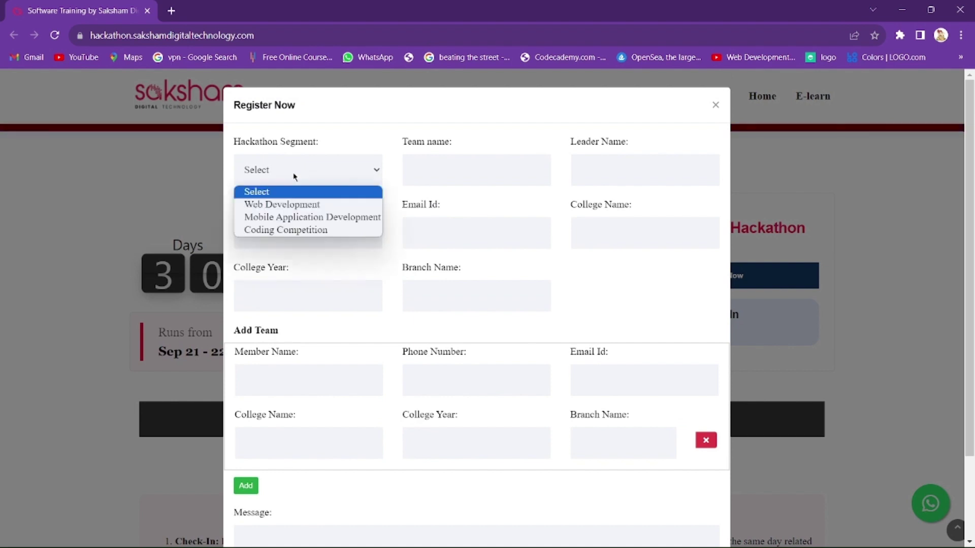
pyautogui.click(275, 230)
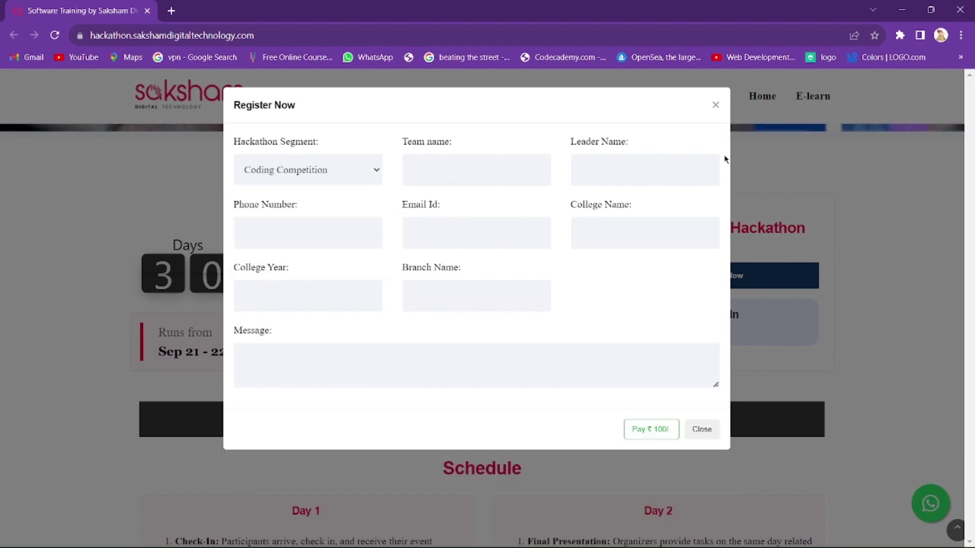
pyautogui.write('m')
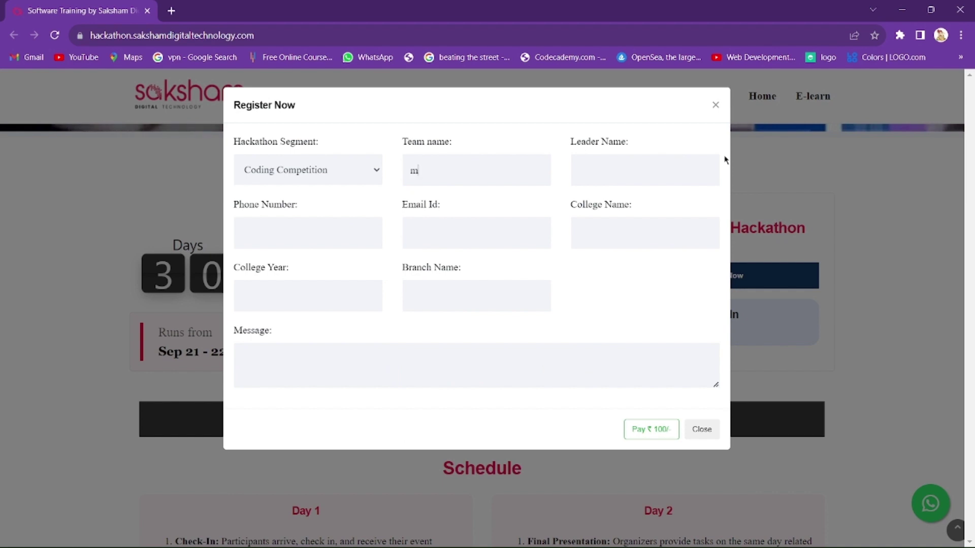
pyautogui.write('ytea')
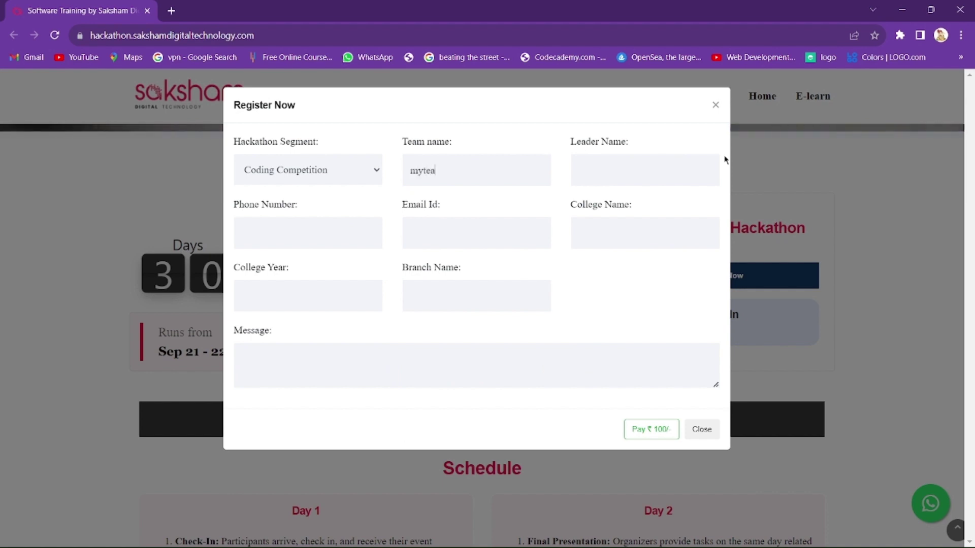
pyautogui.write('m')
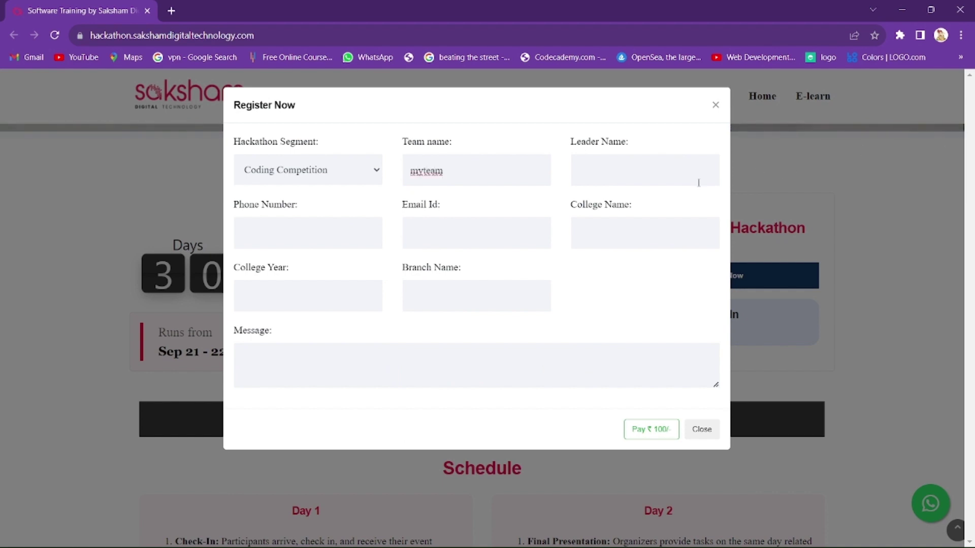
# - Fill in the team leader's name and email from the saved details and enter the leader's phone number without the leading zero
pyautogui.click(659, 175)
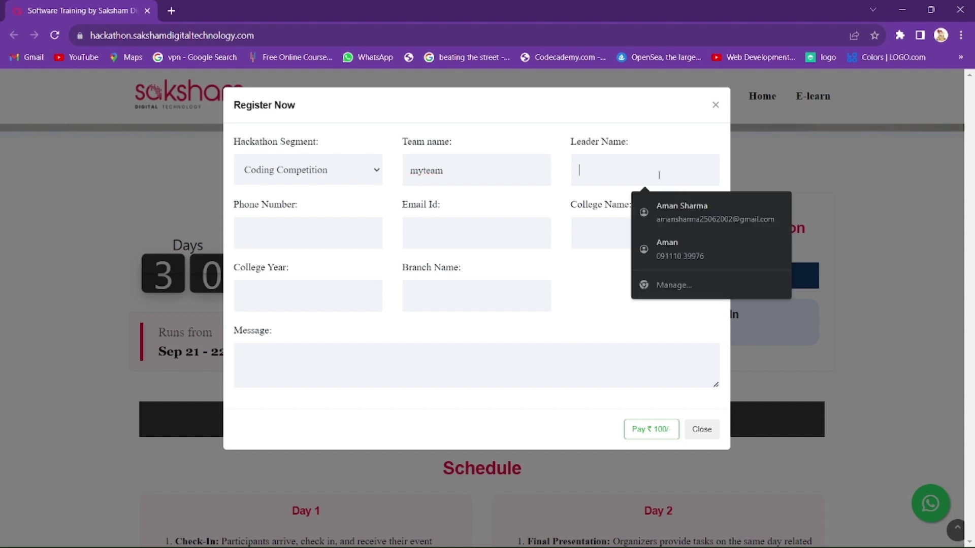
pyautogui.click(677, 205)
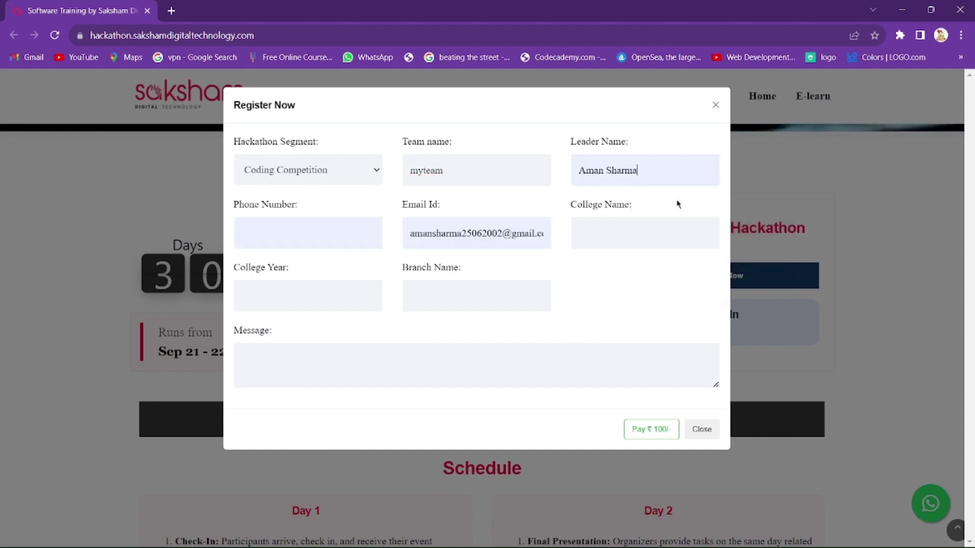
pyautogui.click(334, 240)
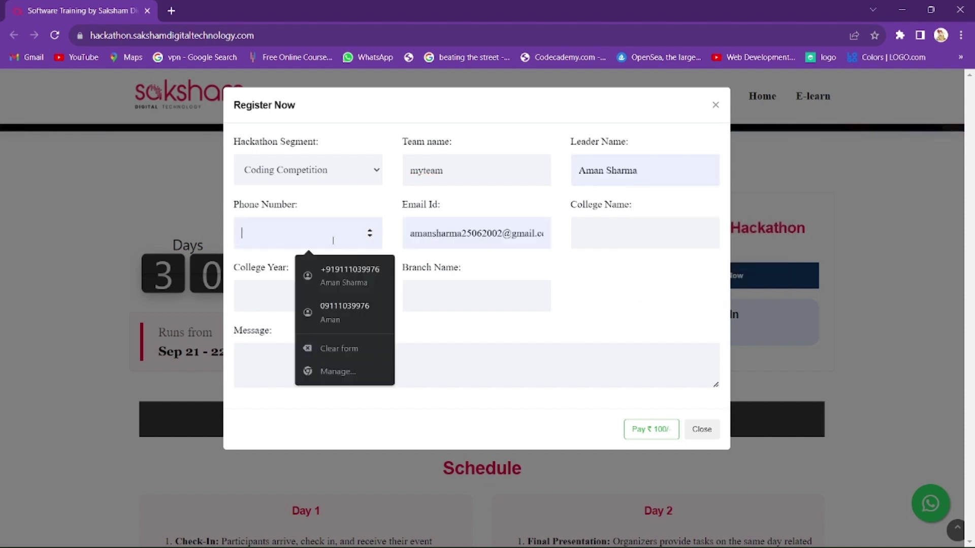
pyautogui.click(352, 299)
pyautogui.click(245, 233)
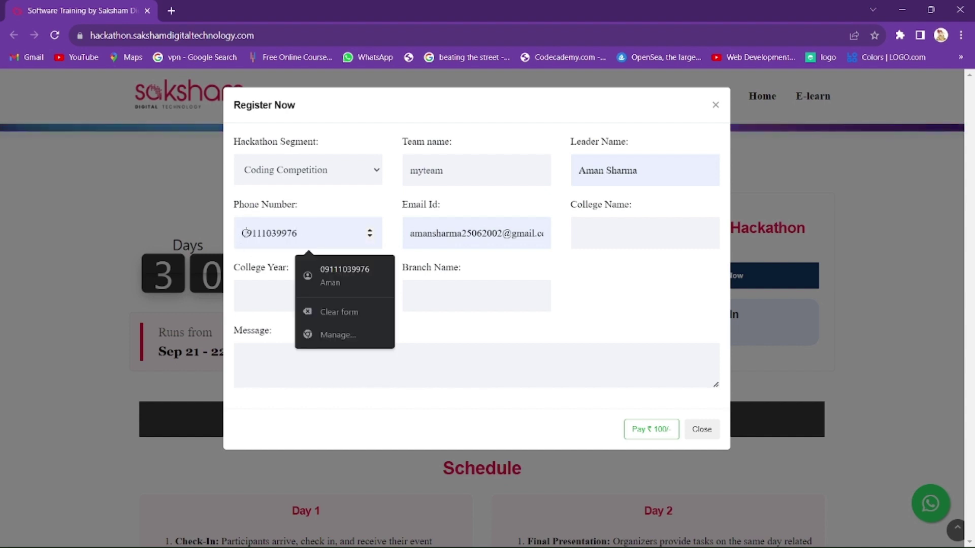
pyautogui.press('Escape')
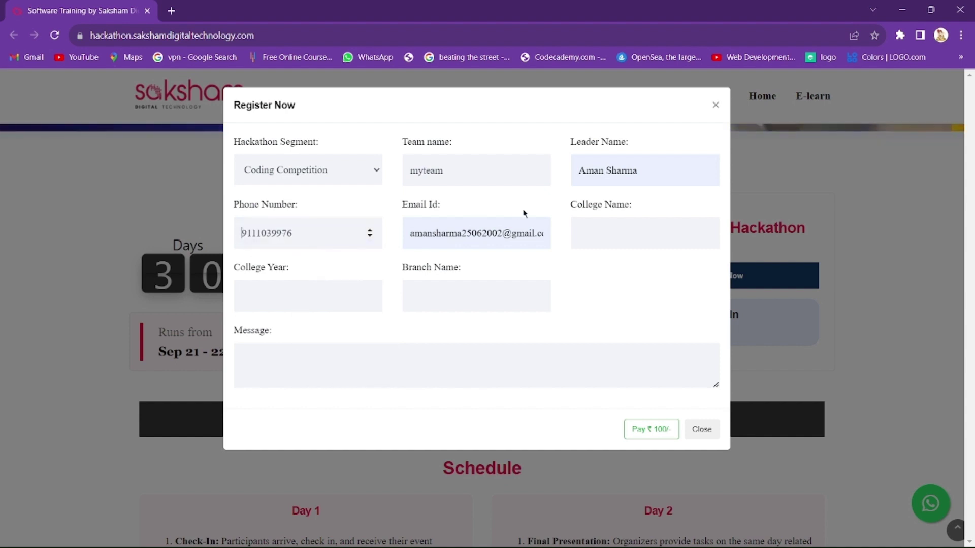
# - Enter "sagar college" as the college name, 2023 as the college year and "cs" as the branch name
pyautogui.click(603, 239)
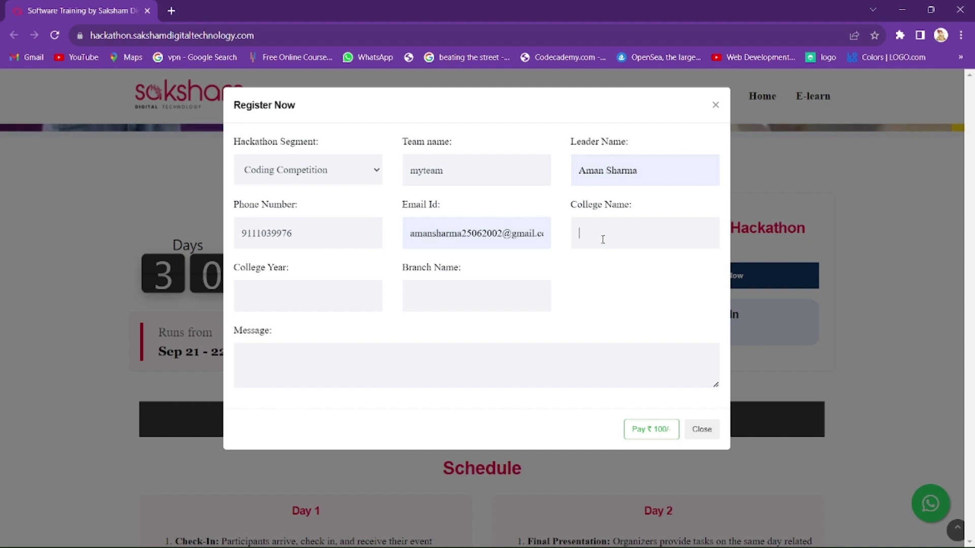
pyautogui.write('saga')
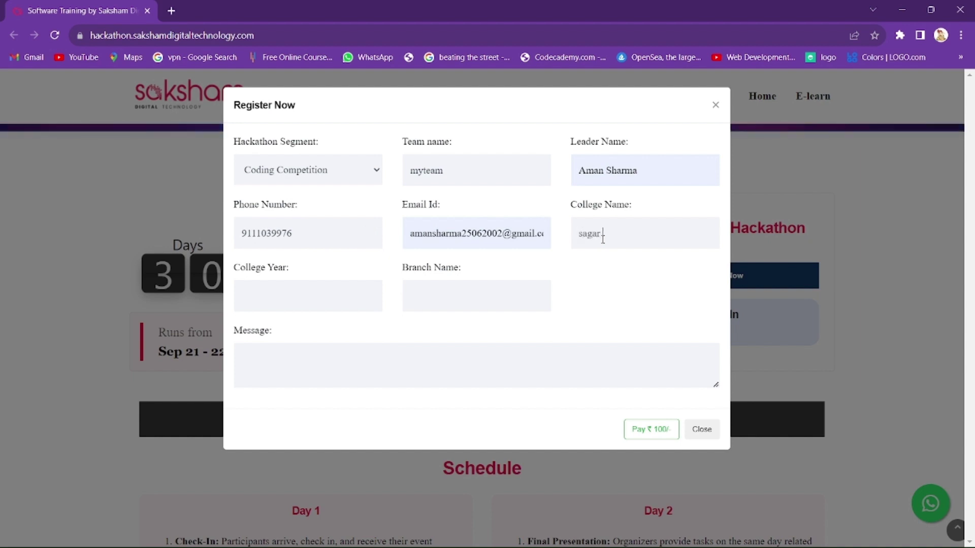
pyautogui.write('r coll')
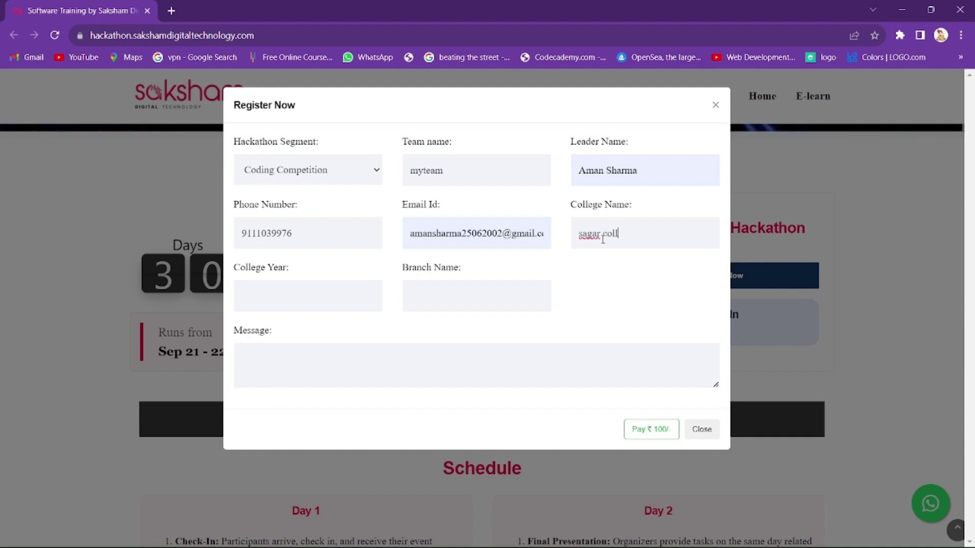
pyautogui.write('ege')
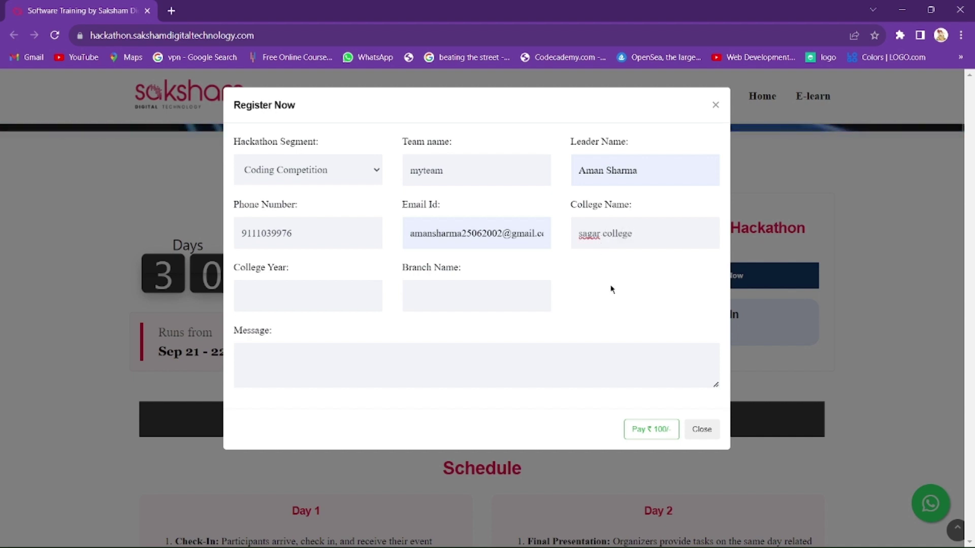
pyautogui.click(295, 303)
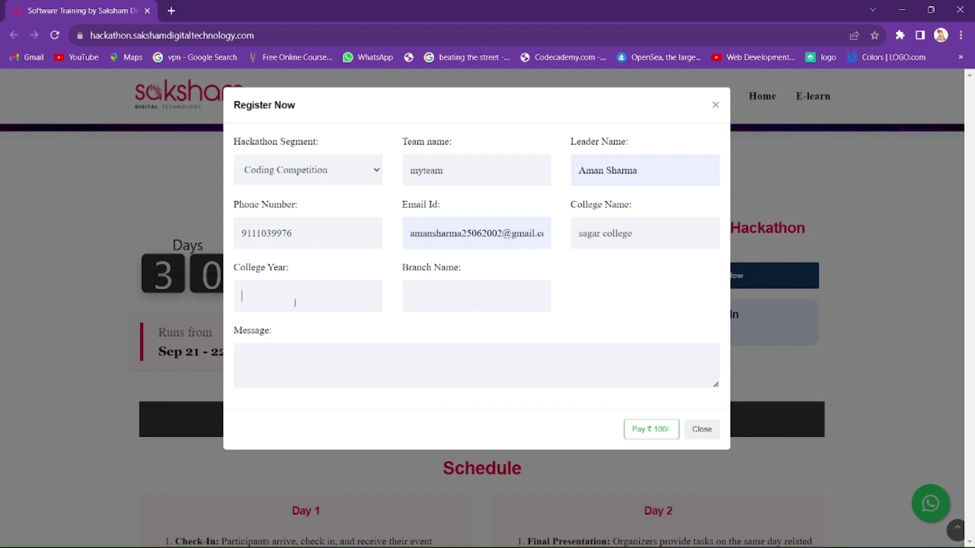
pyautogui.write('3')
pyautogui.click(405, 306)
pyautogui.write('cs')
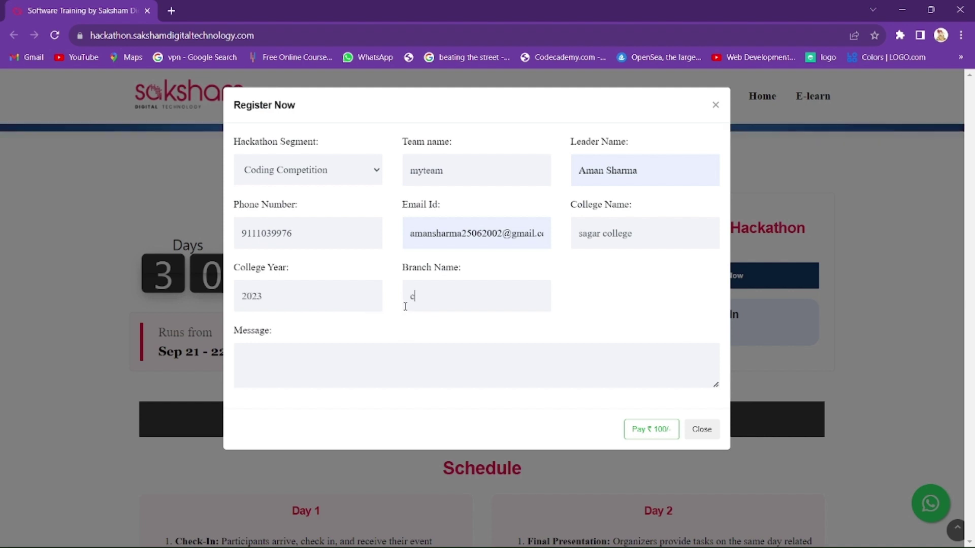
# - Enter "nice work" as the message in the Coding Competition application
pyautogui.click(349, 366)
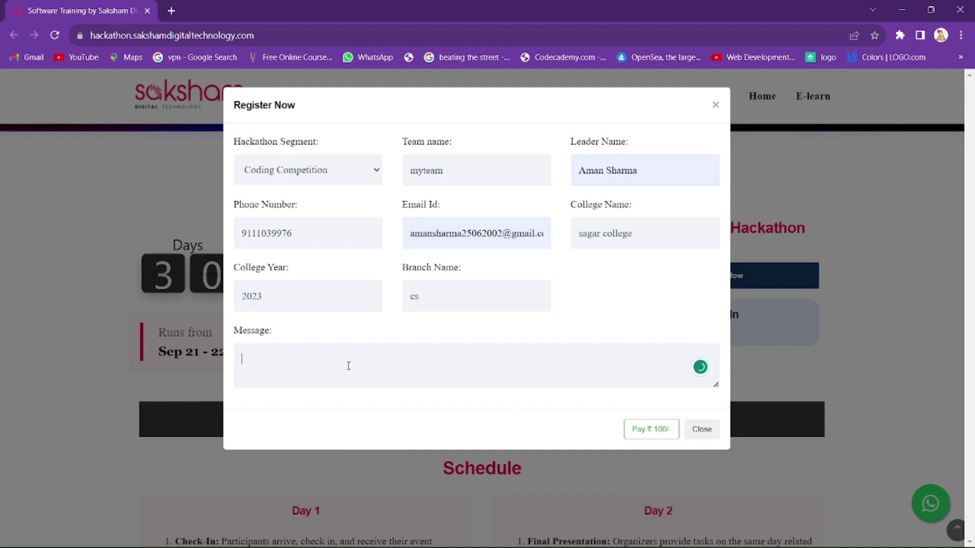
pyautogui.write('ni')
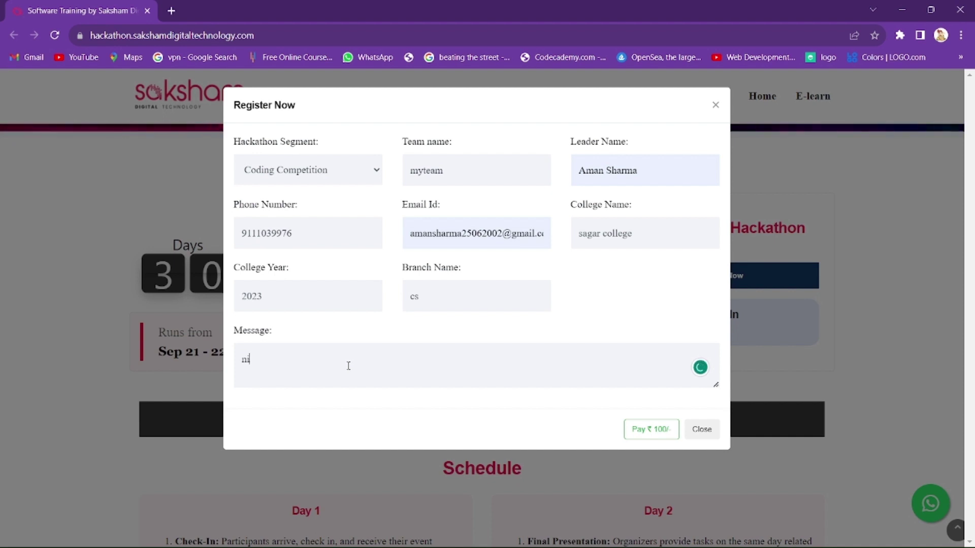
pyautogui.write('ce wor')
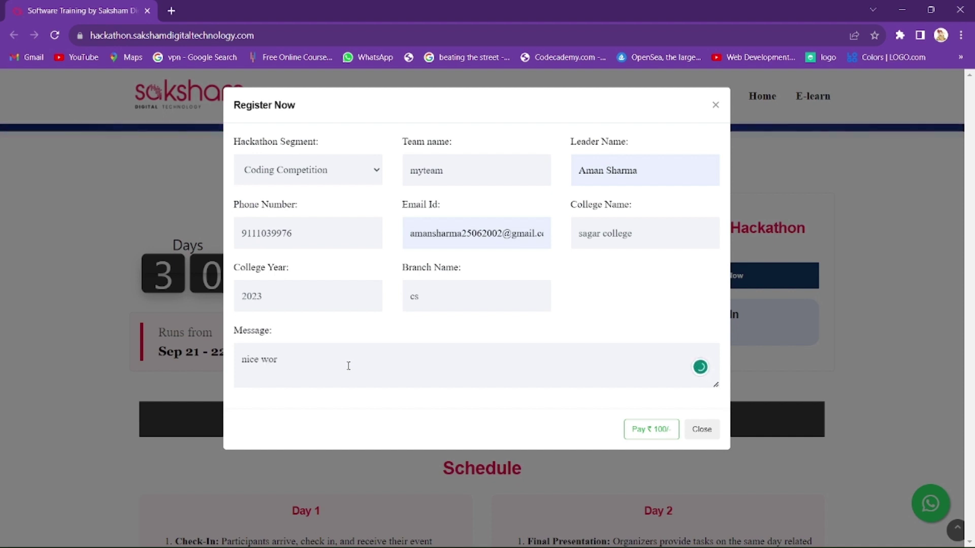
pyautogui.write('k')
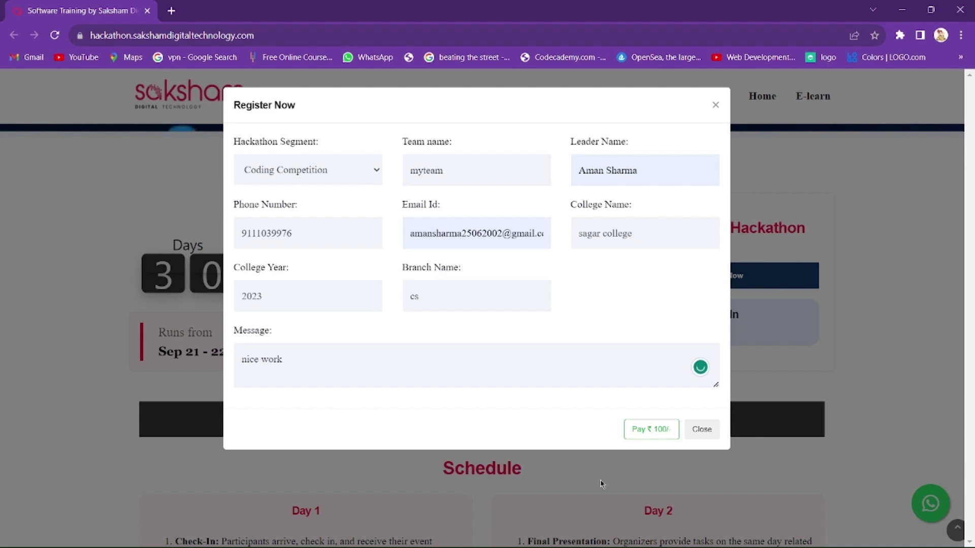
# - Proceed to the ₹100 hackathon payment, check the additional payment options and choose to pay by scanning the UPI QR code
pyautogui.click(663, 436)
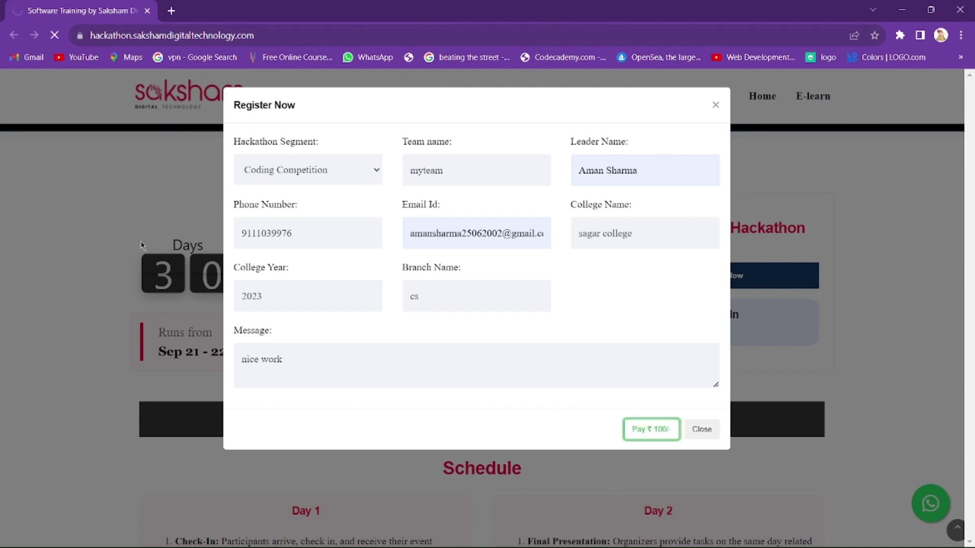
pyautogui.scroll(-3, 445, 300)
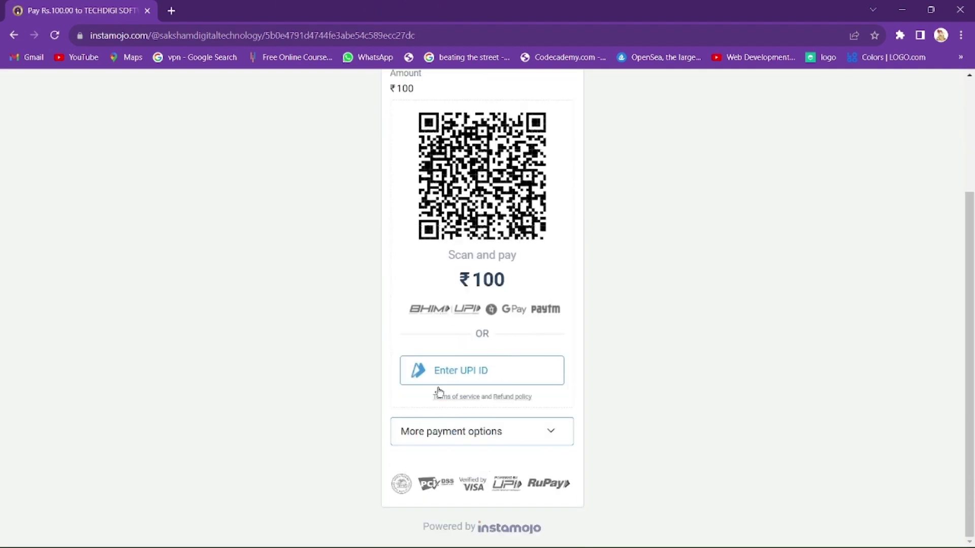
pyautogui.click(454, 429)
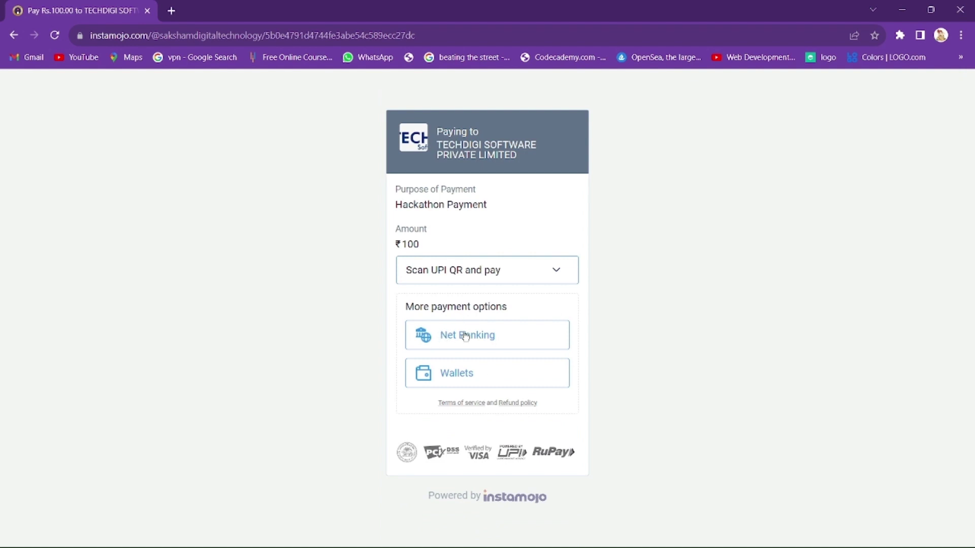
pyautogui.click(482, 280)
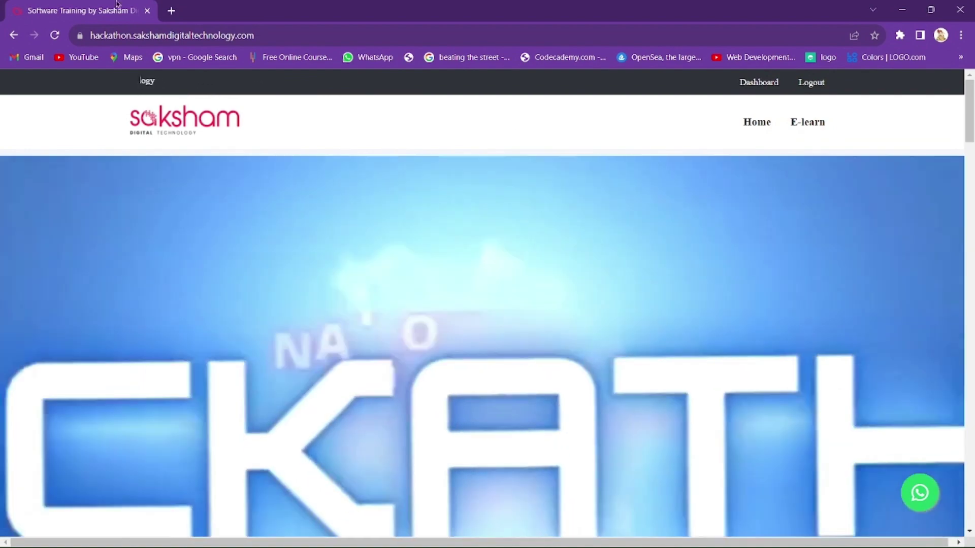
# - Switch to Gmail in a new browser tab, refresh the inbox and open the Instamojo 'Hackathon Payment' email
pyautogui.hotkey('ctrl', 't')
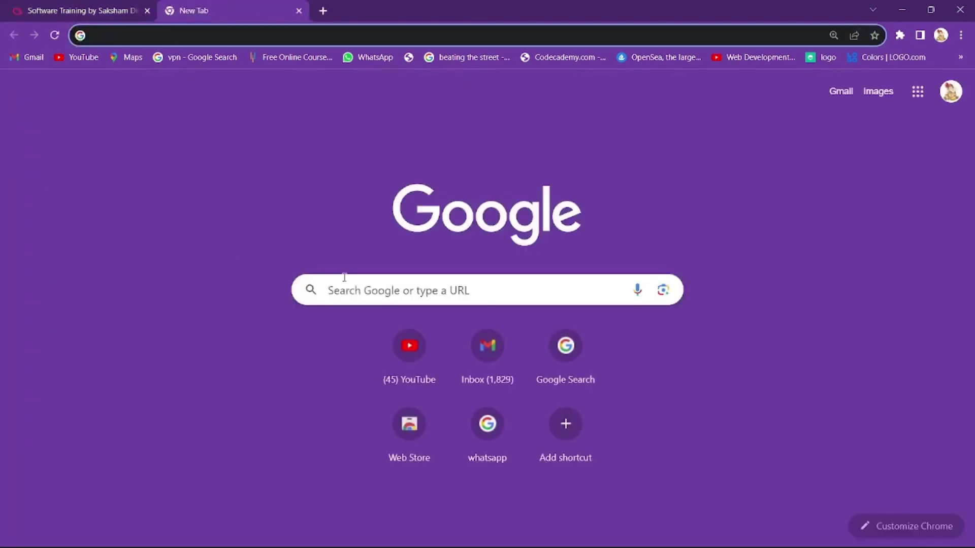
pyautogui.click(493, 352)
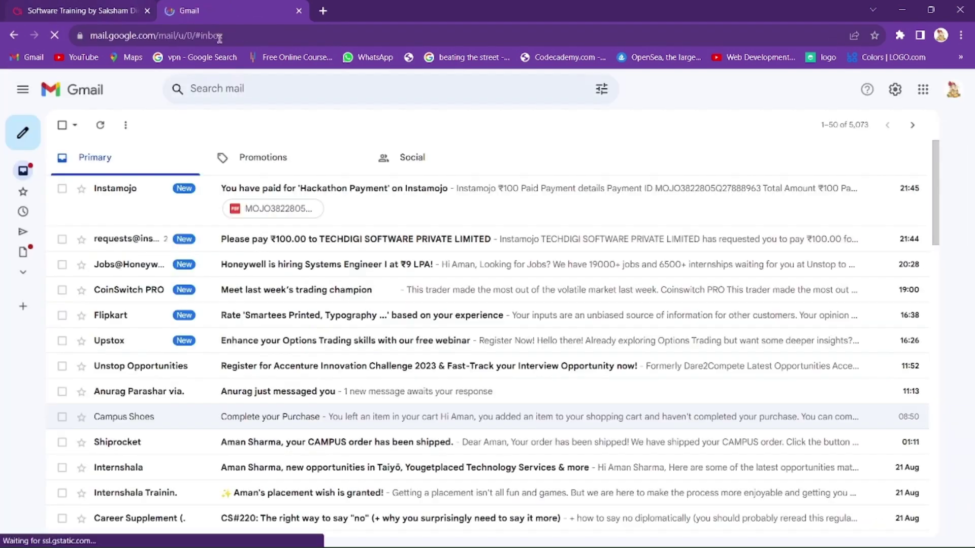
pyautogui.click(100, 127)
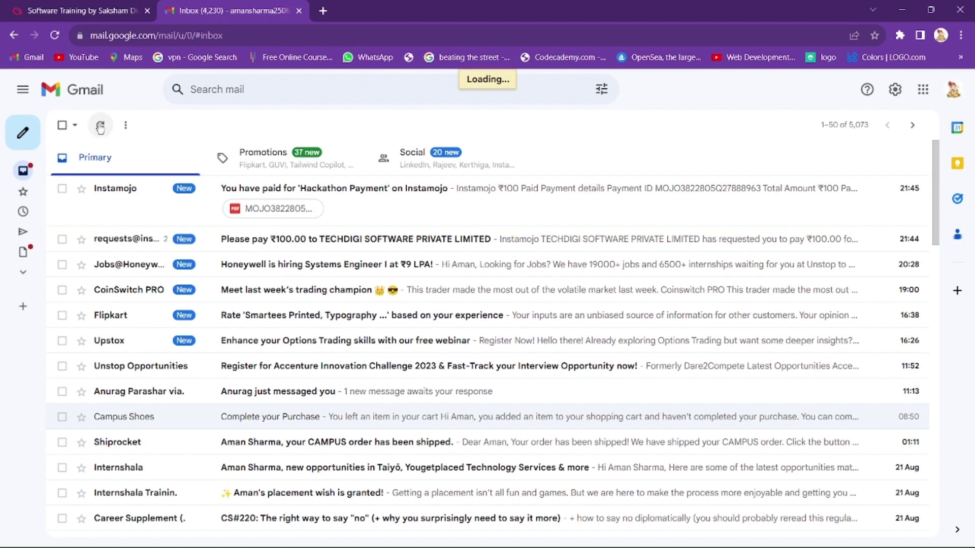
pyautogui.click(394, 210)
# - Read through the payment confirmation email, from the payment details down to the attachment
pyautogui.scroll(-3, 325, 356)
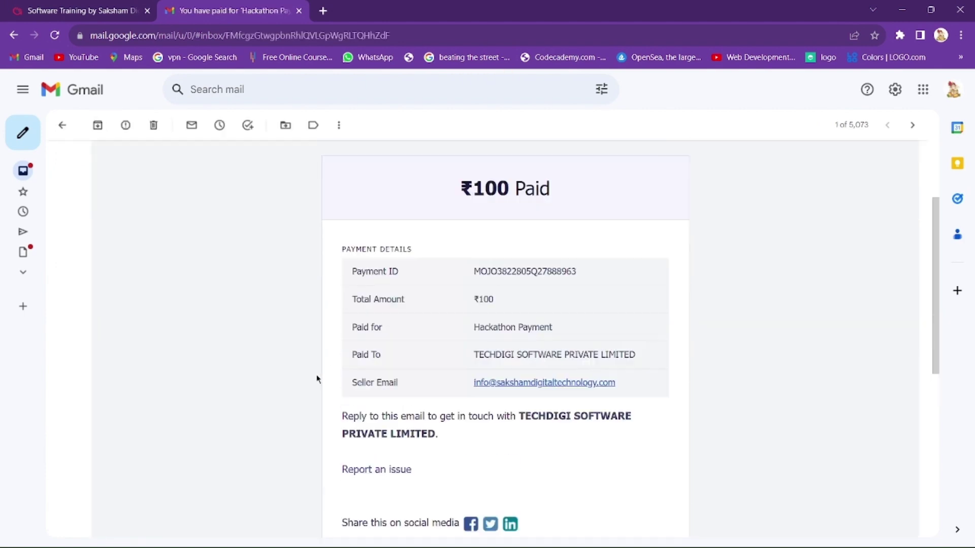
pyautogui.scroll(3, 461, 348)
pyautogui.scroll(-3, 497, 335)
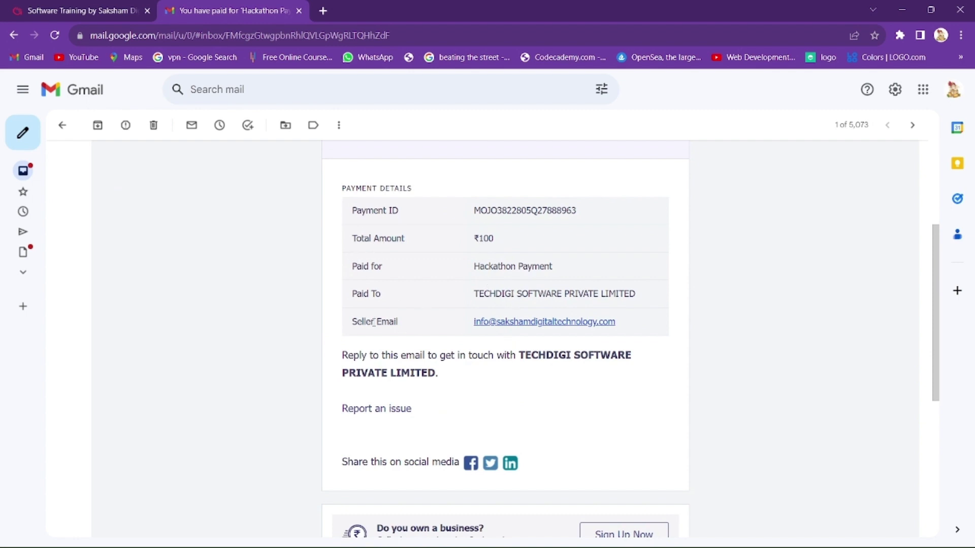
pyautogui.scroll(-3, 503, 419)
pyautogui.scroll(3, 518, 401)
pyautogui.scroll(3, 518, 394)
pyautogui.scroll(-5, 286, 281)
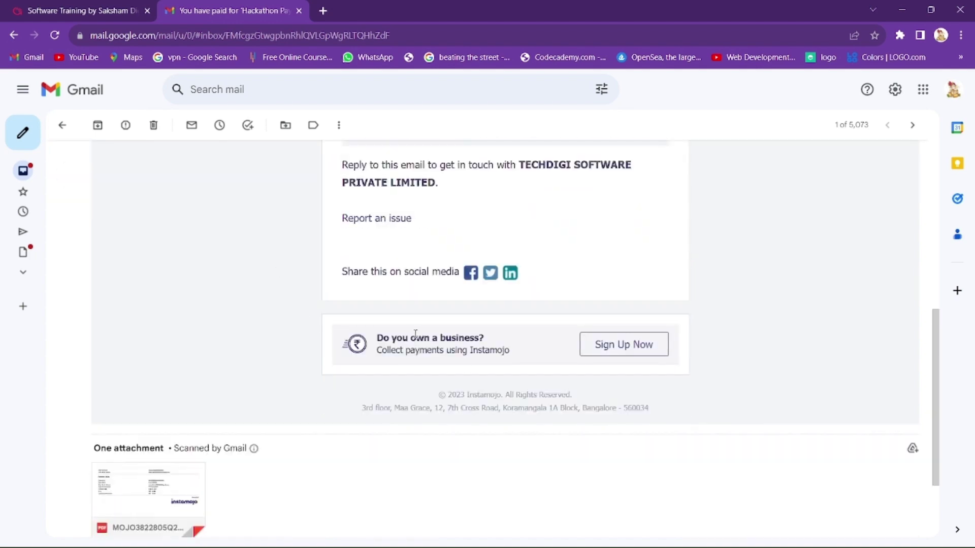
pyautogui.scroll(5, 350, 285)
pyautogui.scroll(-6, 350, 294)
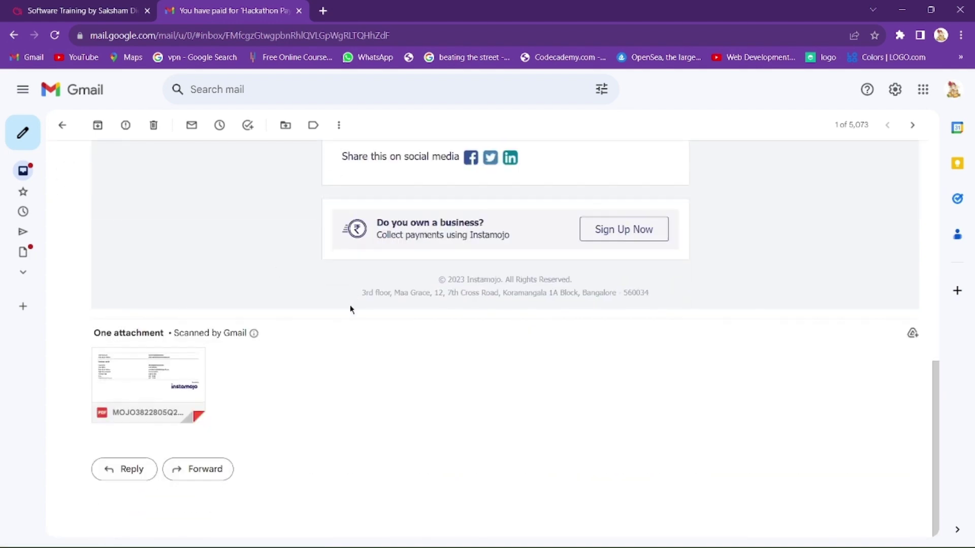
# - Open the PDF receipt attached to the payment email and examine its purchase details up close
pyautogui.moveTo(166, 379)
pyautogui.click(122, 397)
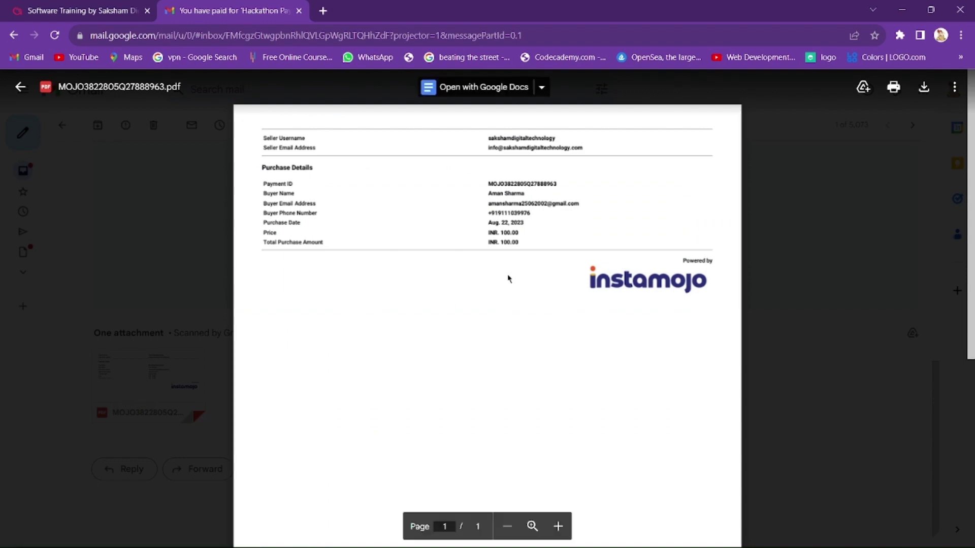
pyautogui.scroll(4, 508, 278)
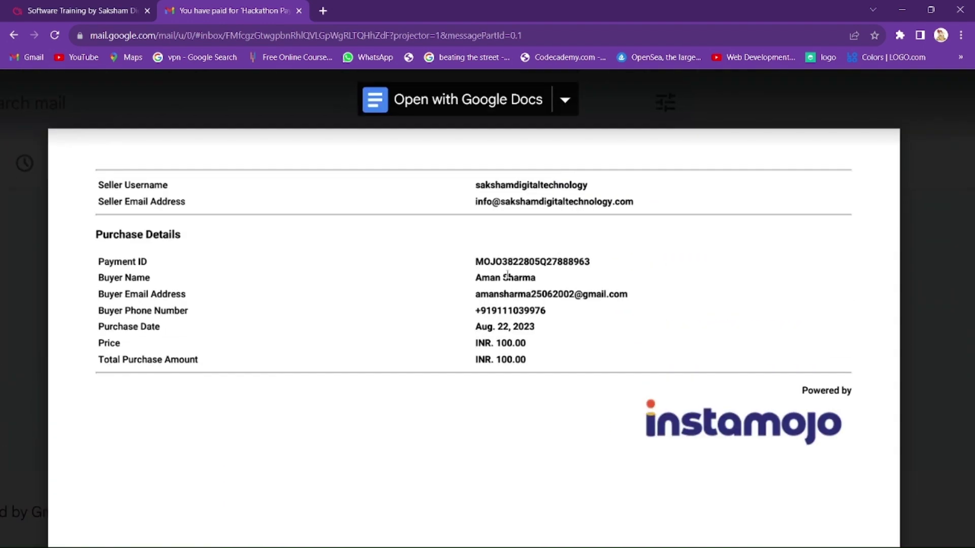
pyautogui.scroll(-4, 507, 276)
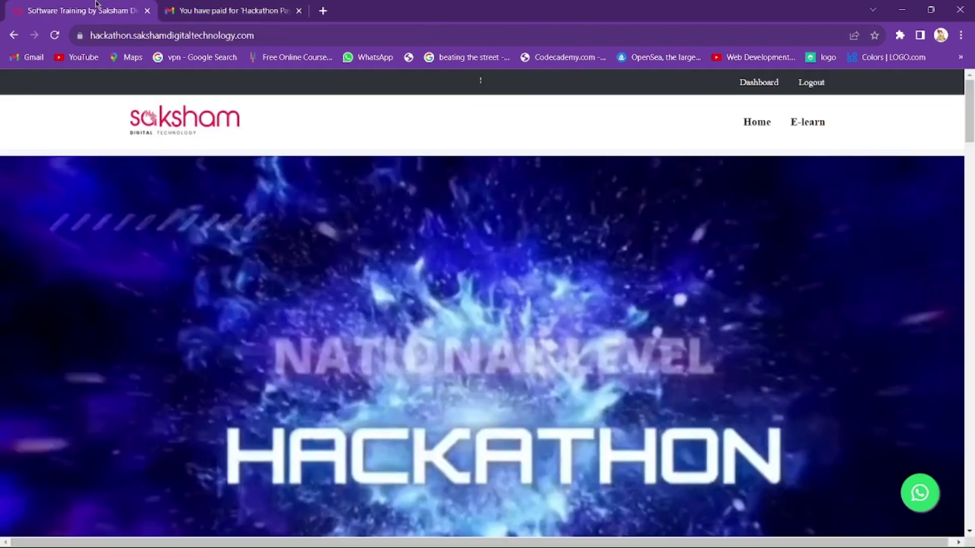
# - Return to the hackathon website, close the Gmail tab and open a new hackathon registration form
pyautogui.click(122, 7)
pyautogui.click(299, 11)
pyautogui.scroll(-8, 700, 330)
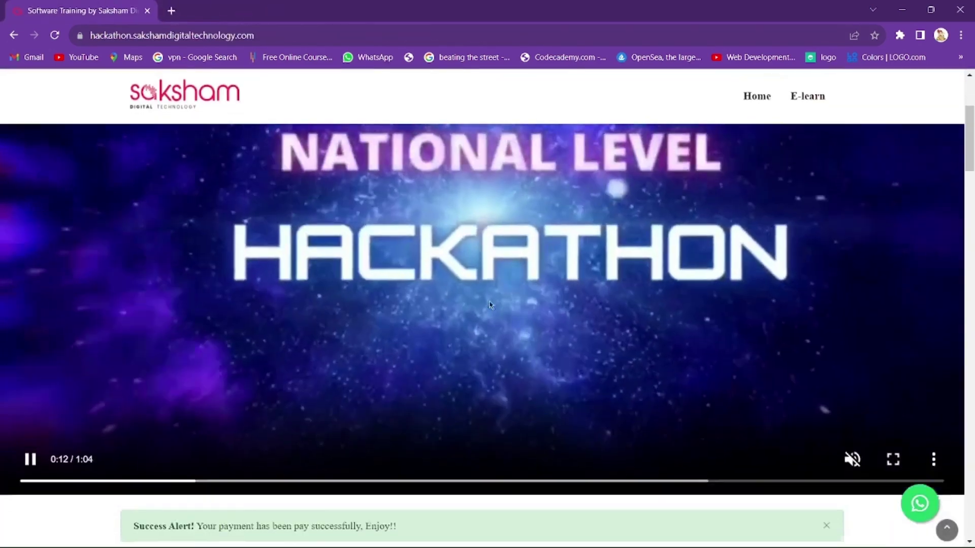
pyautogui.click(704, 308)
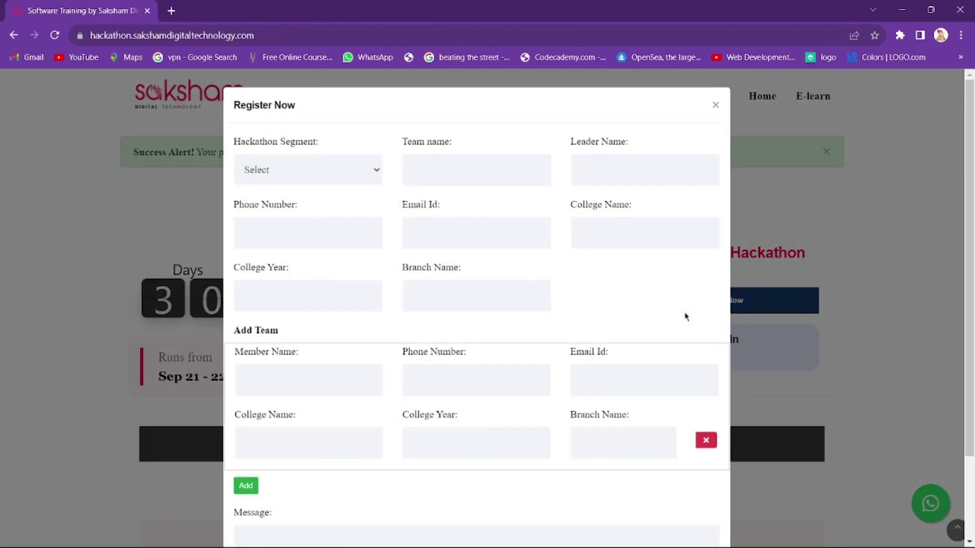
# - Choose the Web Development segment, fill in the leader's name and email from the saved profile, and name the team "myteam"
pyautogui.click(306, 168)
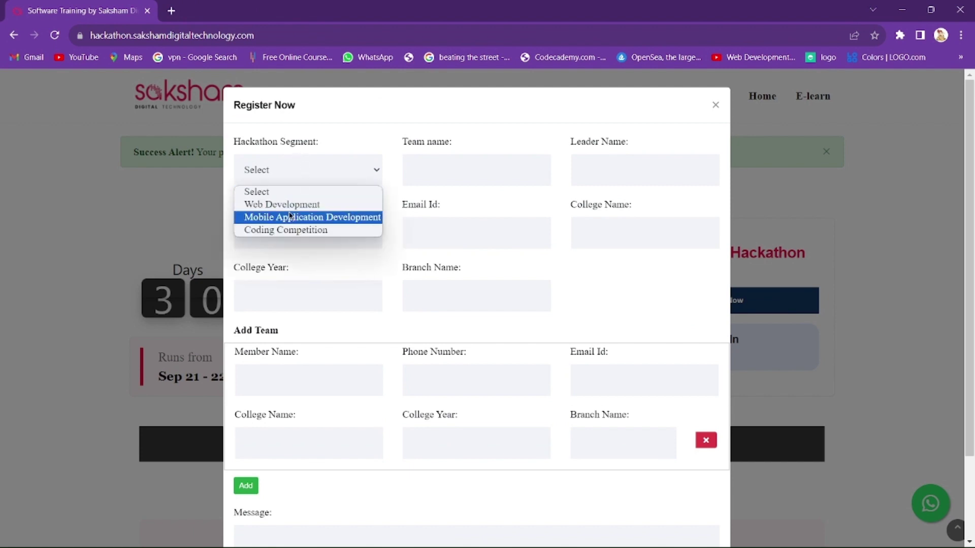
pyautogui.click(303, 200)
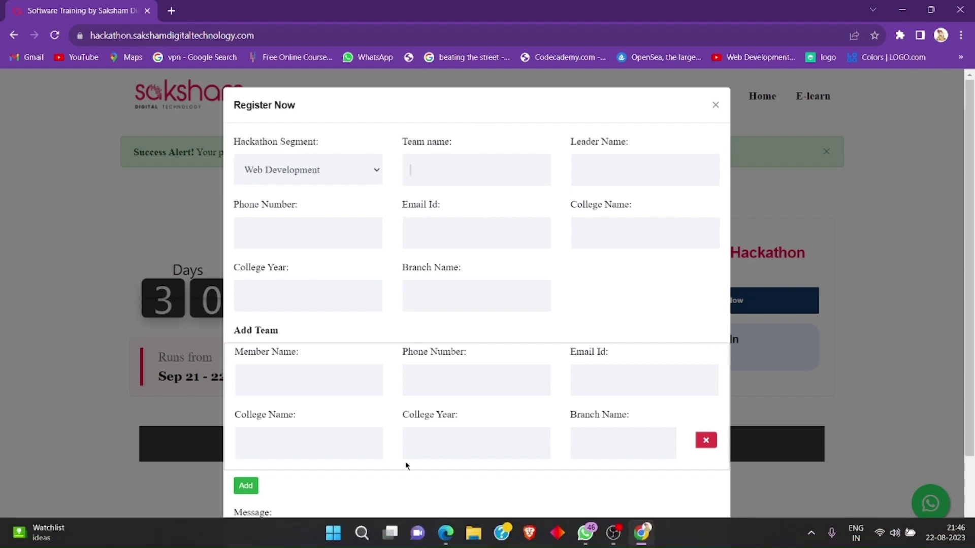
pyautogui.click(632, 165)
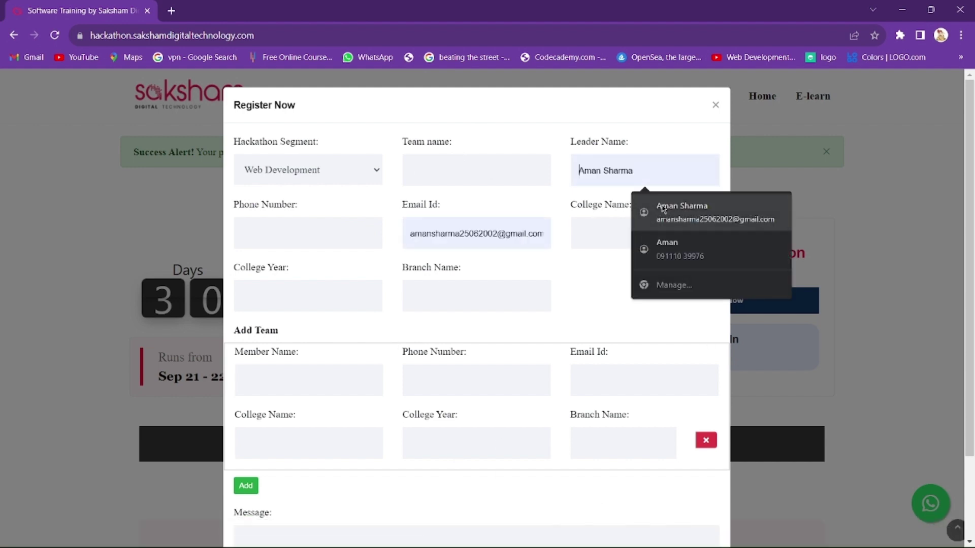
pyautogui.click(682, 213)
pyautogui.click(436, 175)
pyautogui.write('m')
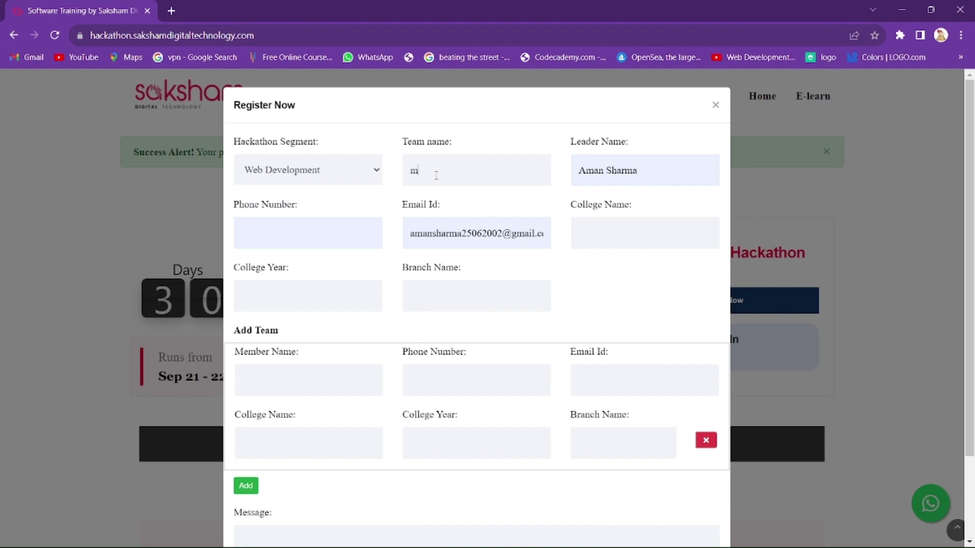
pyautogui.write('yteam')
pyautogui.scroll(-2, 288, 211)
pyautogui.scroll(2, 311, 164)
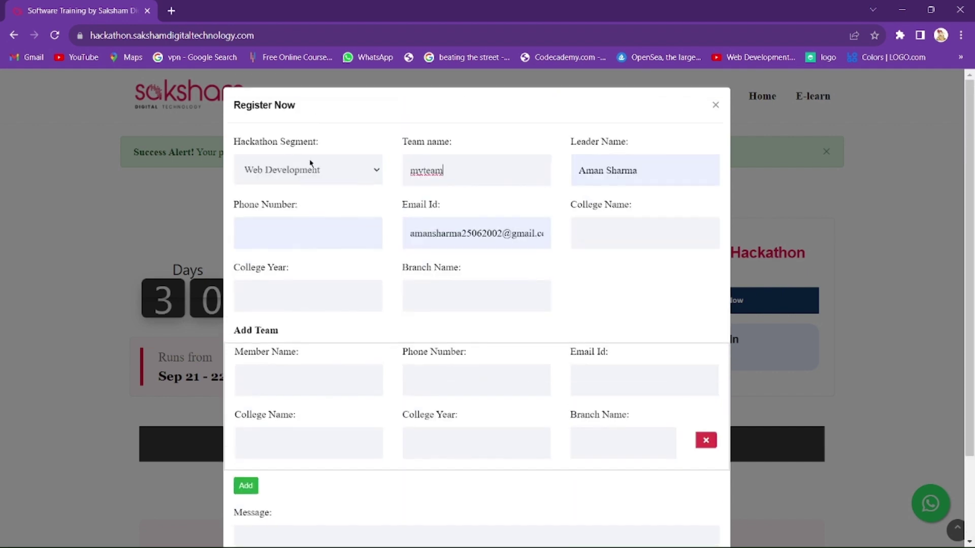
# - Fill in the leader's phone number, college year 2023, branch "cs" and college name "sagar"
pyautogui.click(300, 234)
pyautogui.click(345, 312)
pyautogui.click(292, 295)
pyautogui.write('2023')
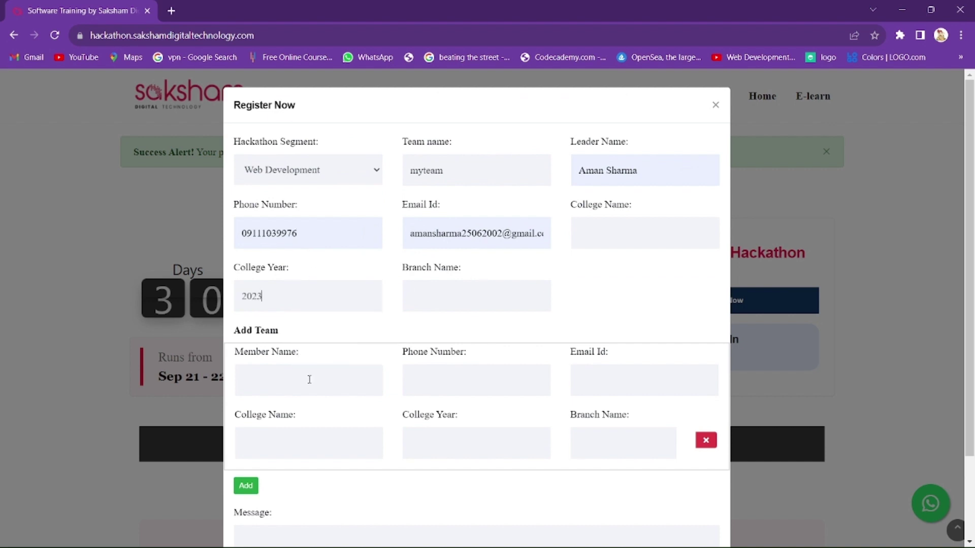
pyautogui.click(458, 291)
pyautogui.write('cs')
pyautogui.click(586, 233)
pyautogui.write('satar')
# - Go through the team member fields and try to fill in the member's phone number from the saved profile
pyautogui.scroll(-2, 475, 241)
pyautogui.click(275, 264)
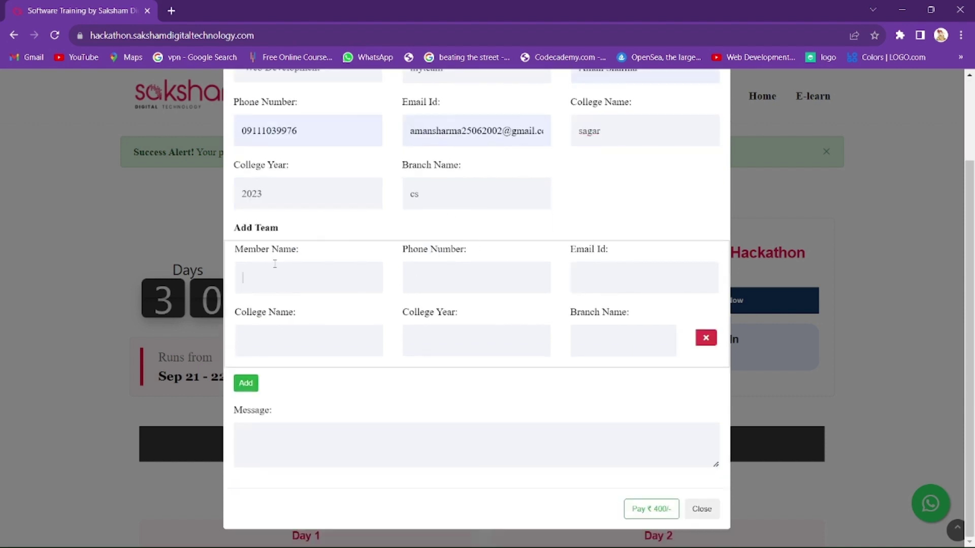
pyautogui.scroll(2, 291, 276)
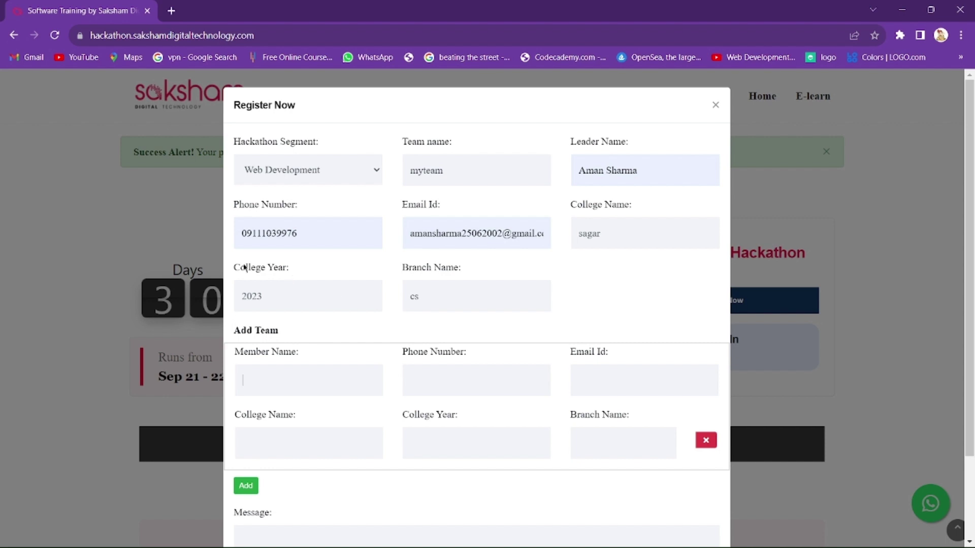
pyautogui.click(313, 376)
pyautogui.click(420, 389)
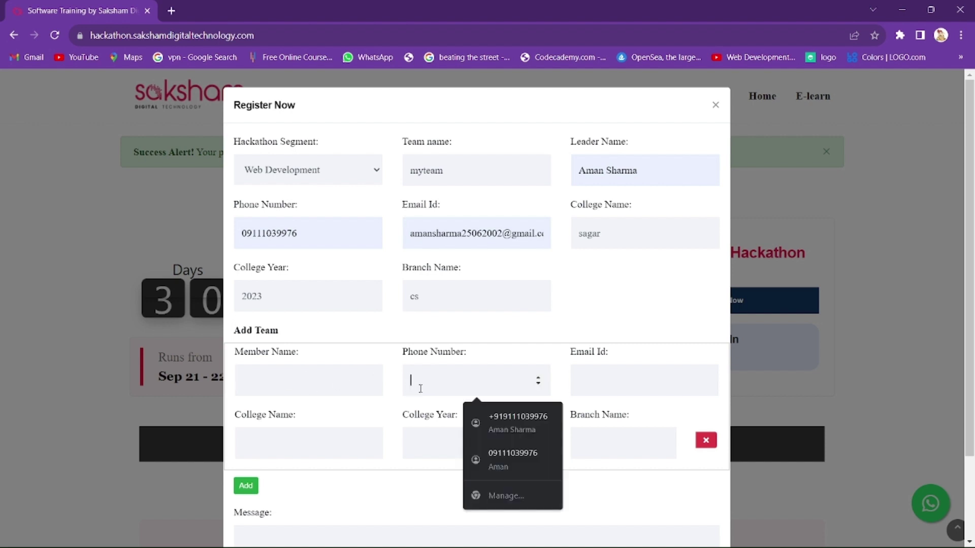
pyautogui.click(521, 429)
pyautogui.click(625, 381)
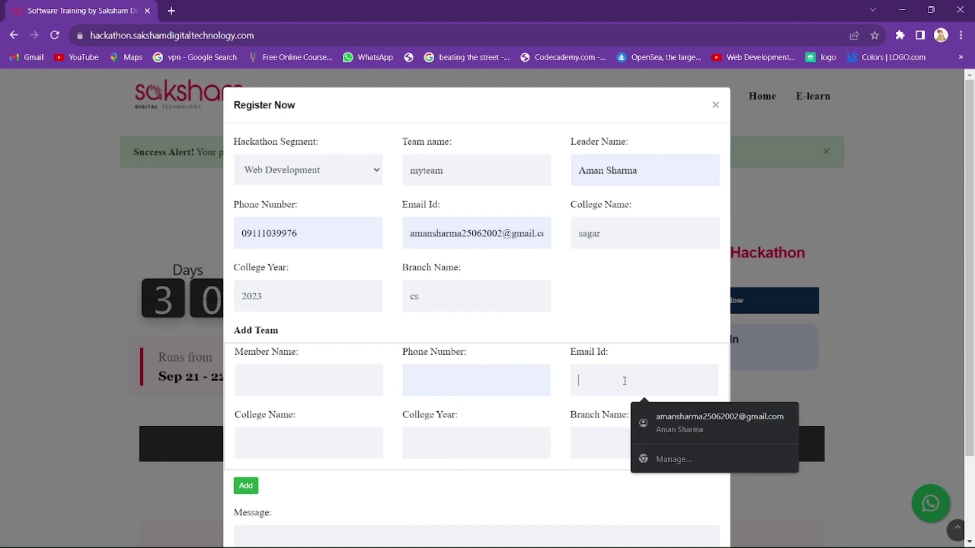
pyautogui.click(605, 435)
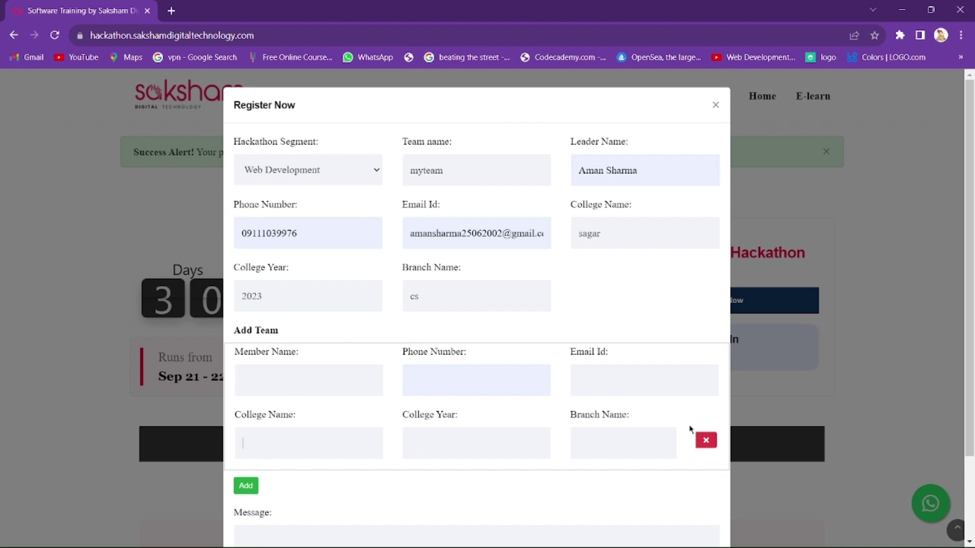
# - Remove the existing team member entry, add a blank one in its place and go through its fields
pyautogui.click(706, 440)
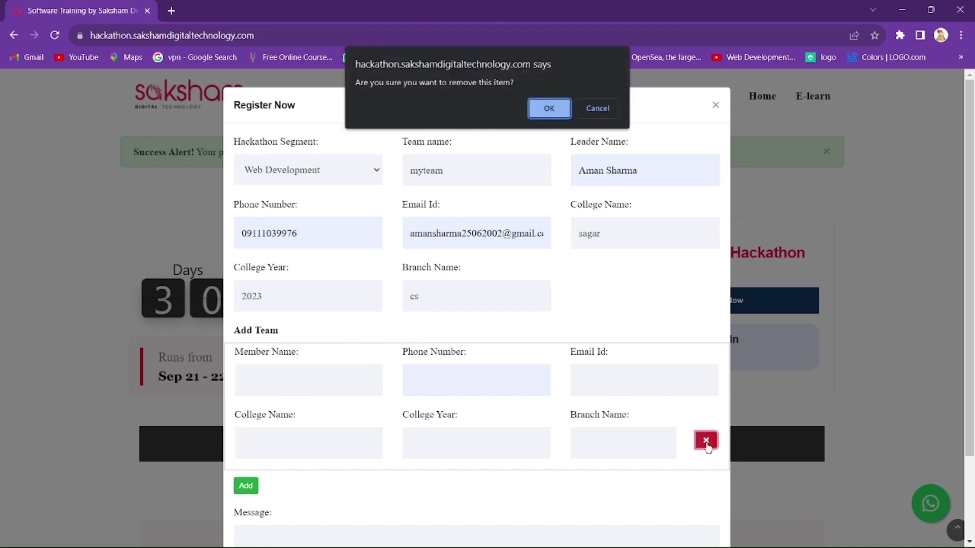
pyautogui.click(552, 107)
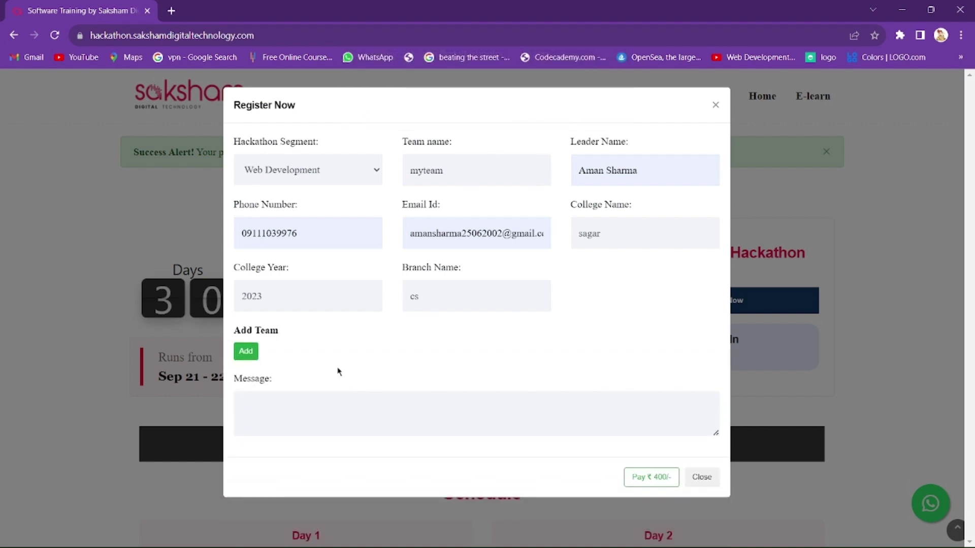
pyautogui.click(245, 351)
pyautogui.click(295, 392)
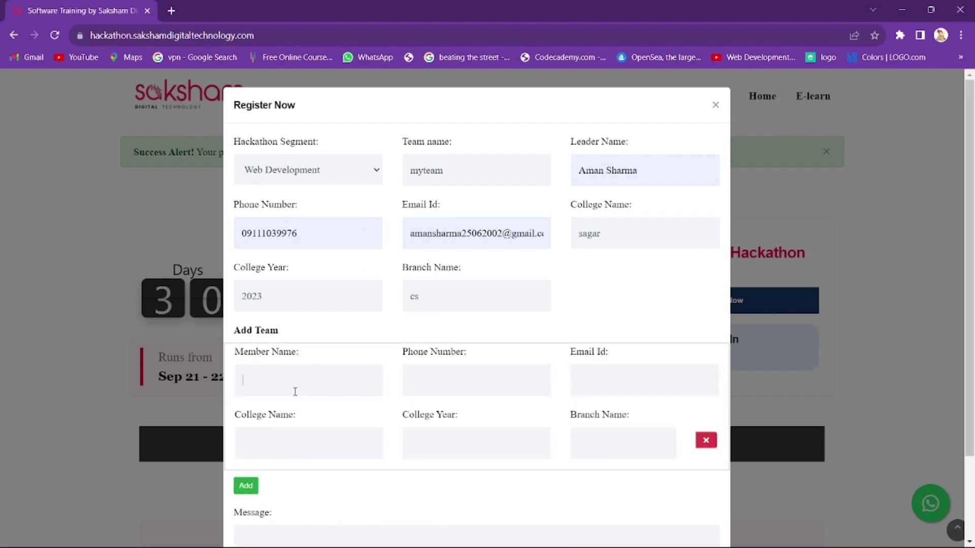
pyautogui.click(428, 380)
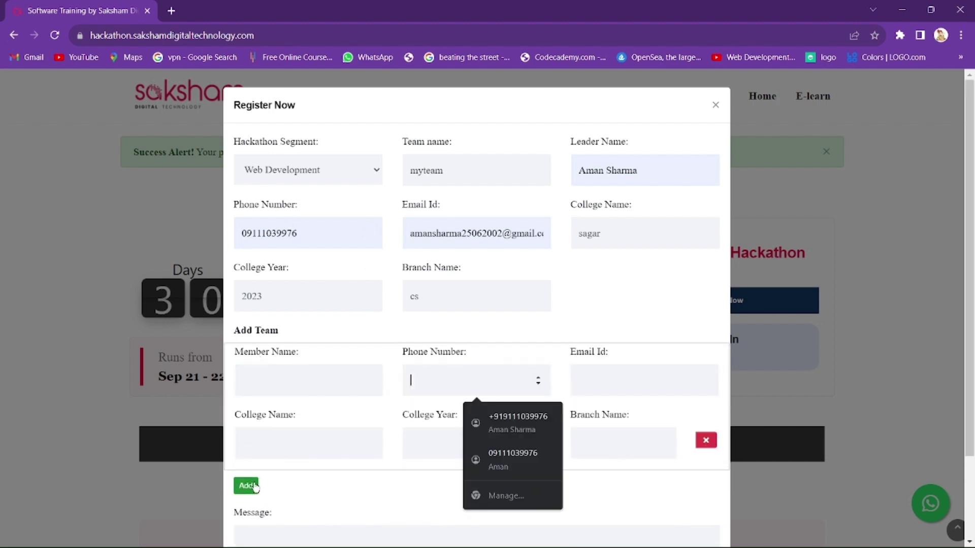
pyautogui.click(628, 384)
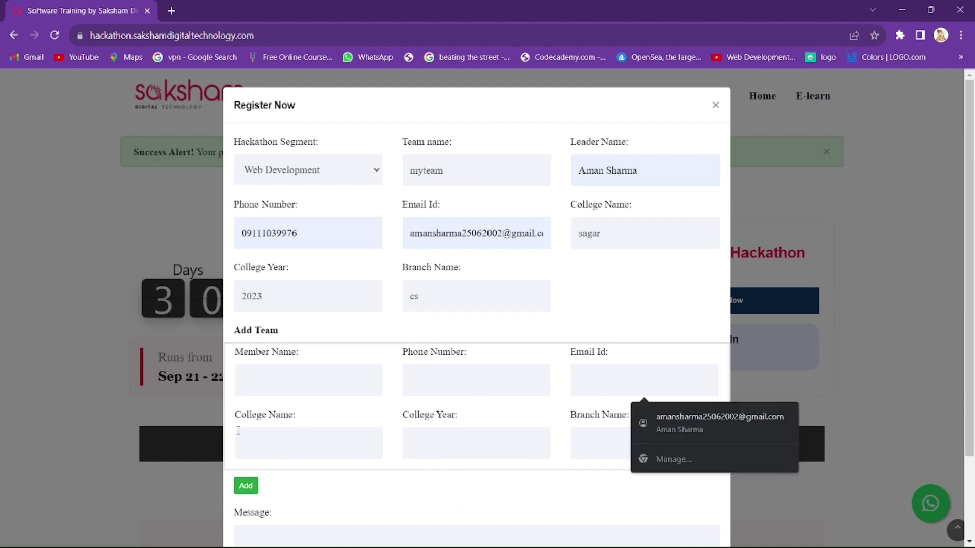
pyautogui.click(258, 444)
pyautogui.click(600, 446)
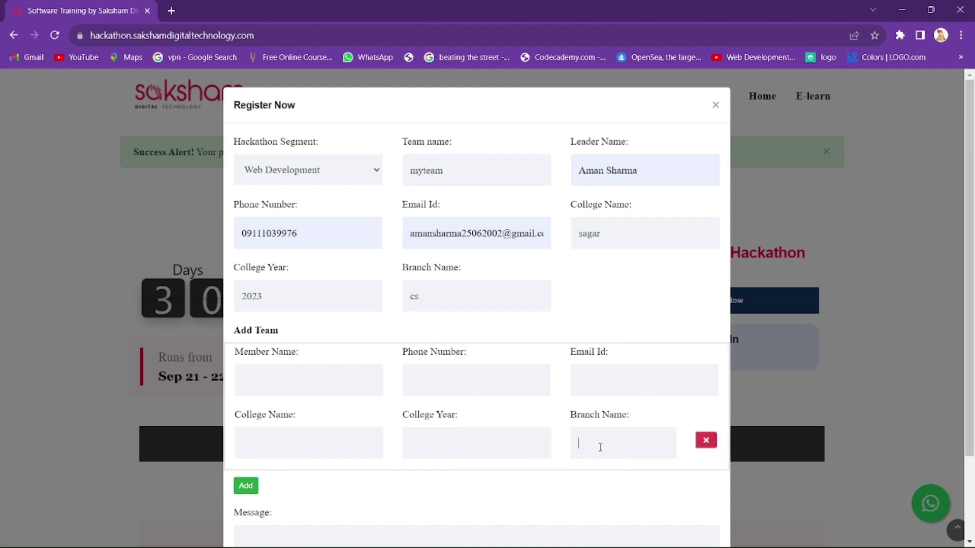
# - Add two more blank team member entries and review the form from the leader details to the payment option
pyautogui.scroll(-2, 386, 425)
pyautogui.click(246, 384)
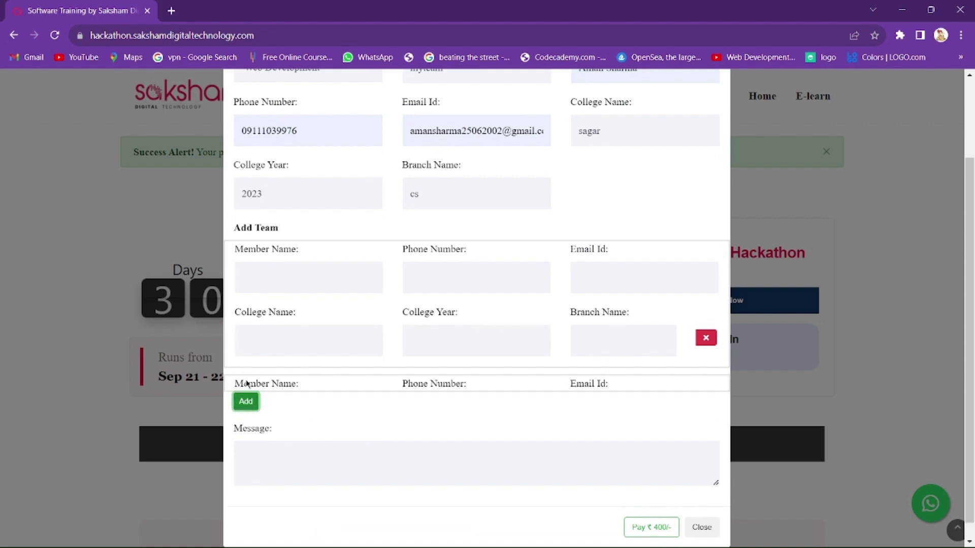
pyautogui.scroll(2, 333, 270)
pyautogui.scroll(-3, 304, 325)
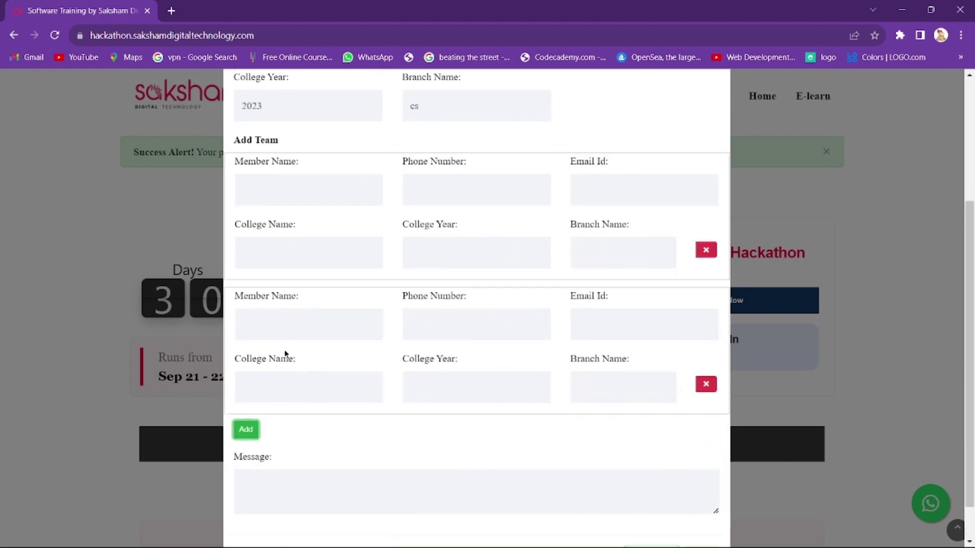
pyautogui.click(246, 429)
pyautogui.scroll(-3, 290, 416)
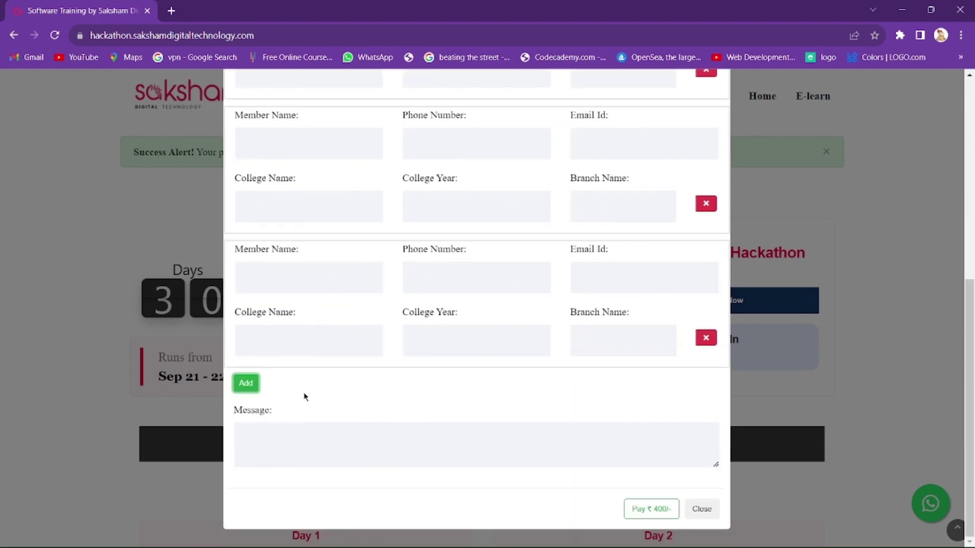
pyautogui.scroll(6, 277, 269)
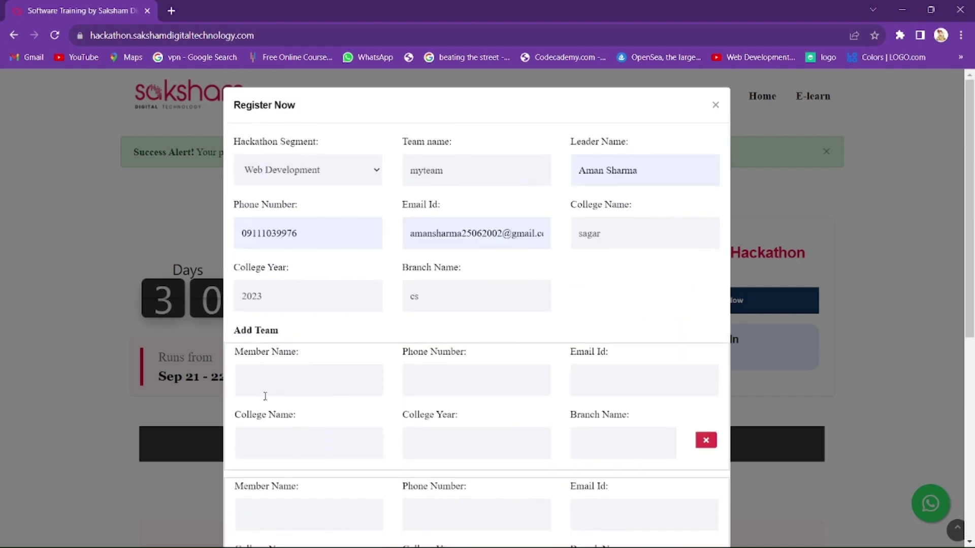
pyautogui.scroll(-6, 431, 378)
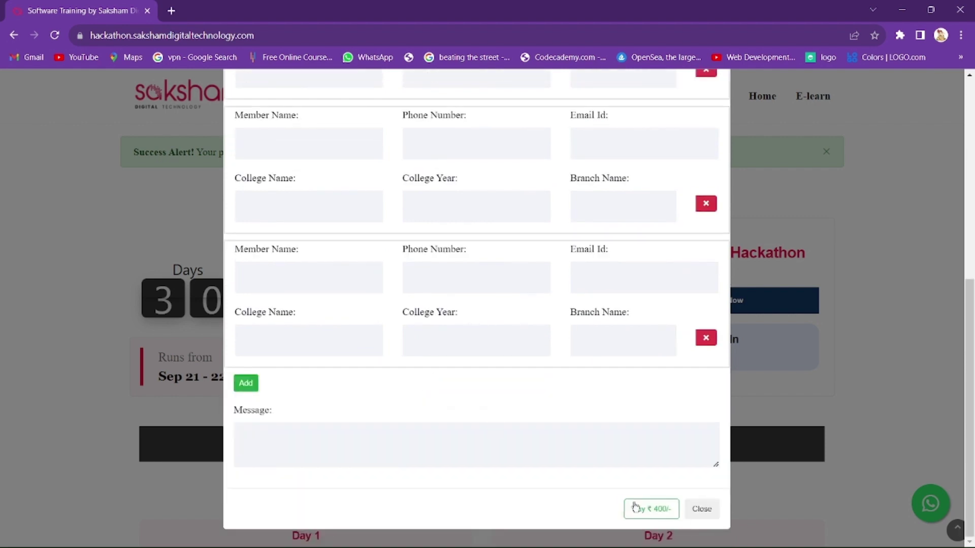
# - Enter the message "hello" and submit the registration form to proceed to the ₹400 payment
pyautogui.click(648, 512)
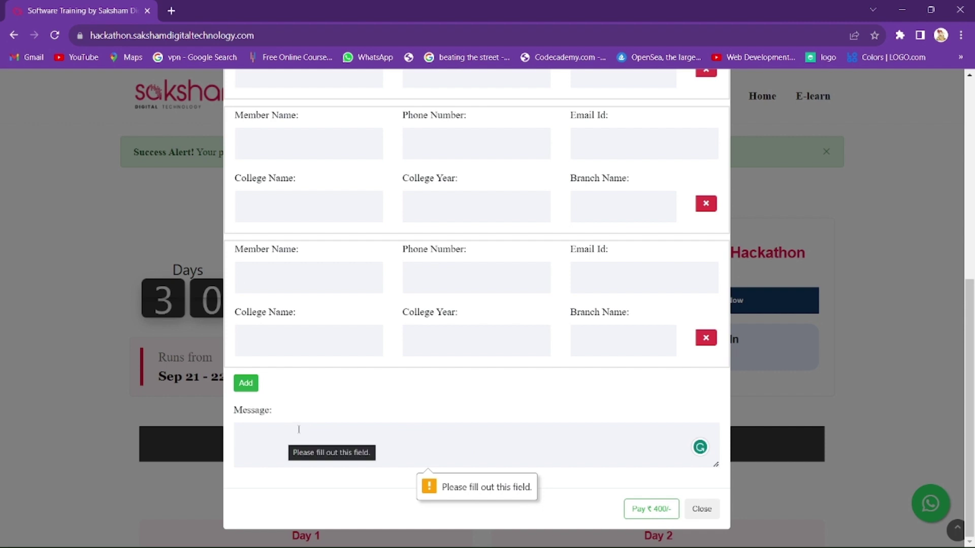
pyautogui.write('hello')
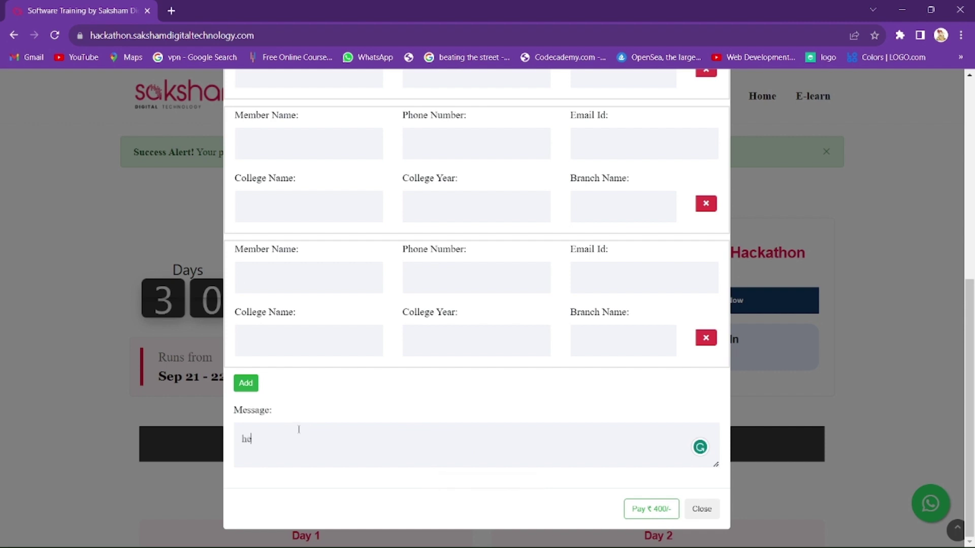
pyautogui.click(655, 502)
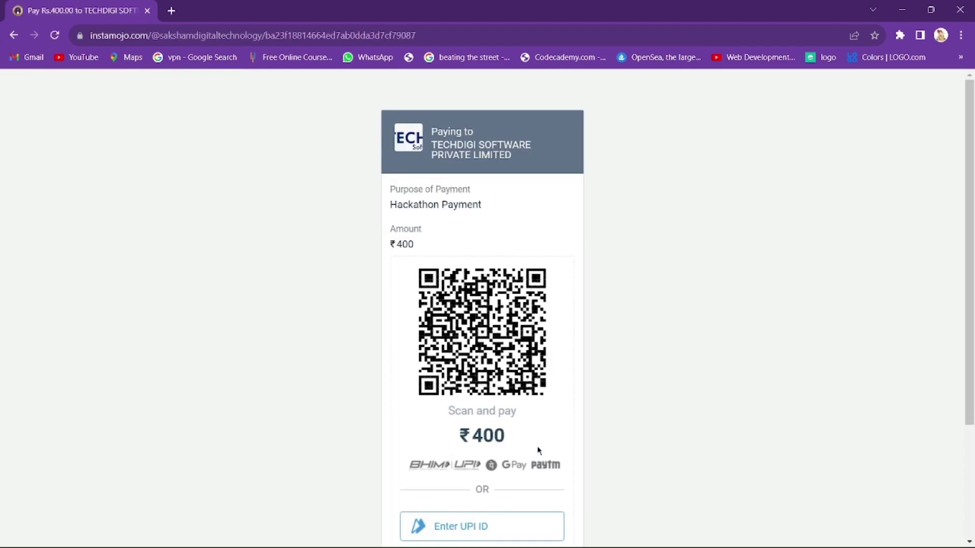
# - Examine the Hackathon Payment methods, including the UPI QR code, UPI apps, net banking and wallets
pyautogui.scroll(-3, 188, 261)
pyautogui.scroll(3, 193, 272)
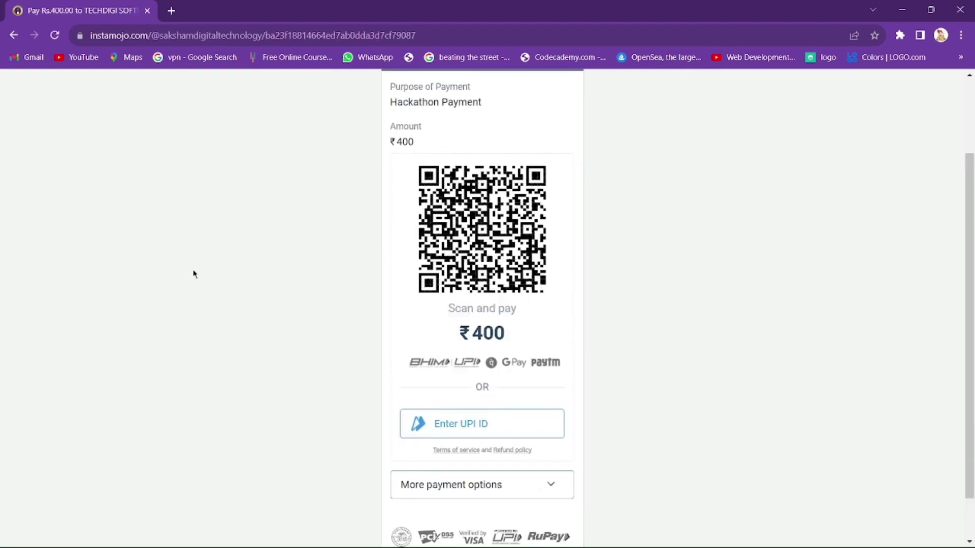
pyautogui.scroll(-3, 382, 293)
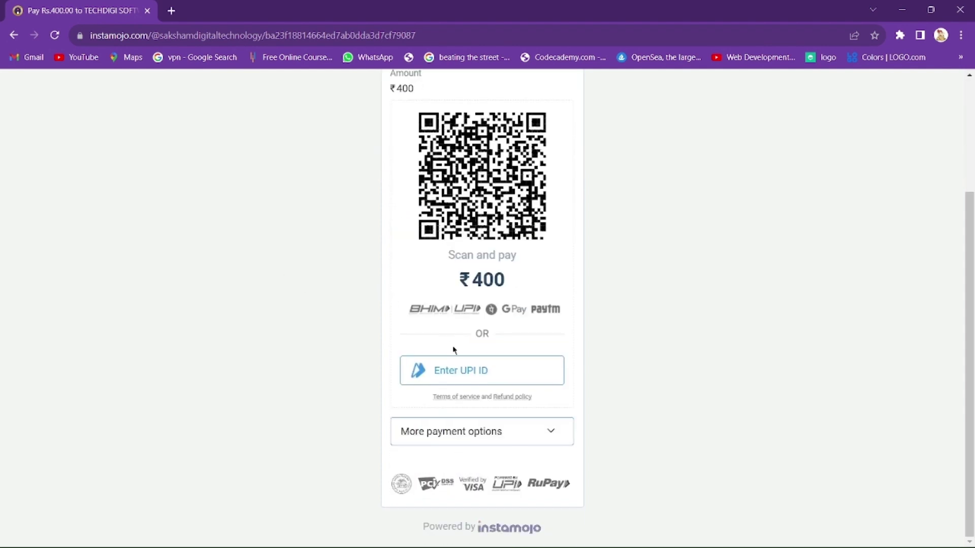
pyautogui.click(475, 430)
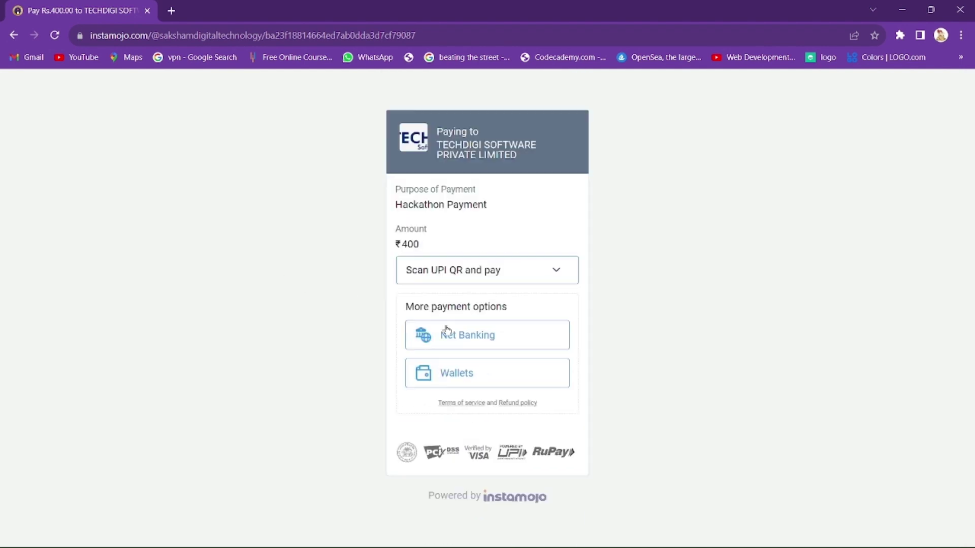
pyautogui.scroll(-3, 481, 498)
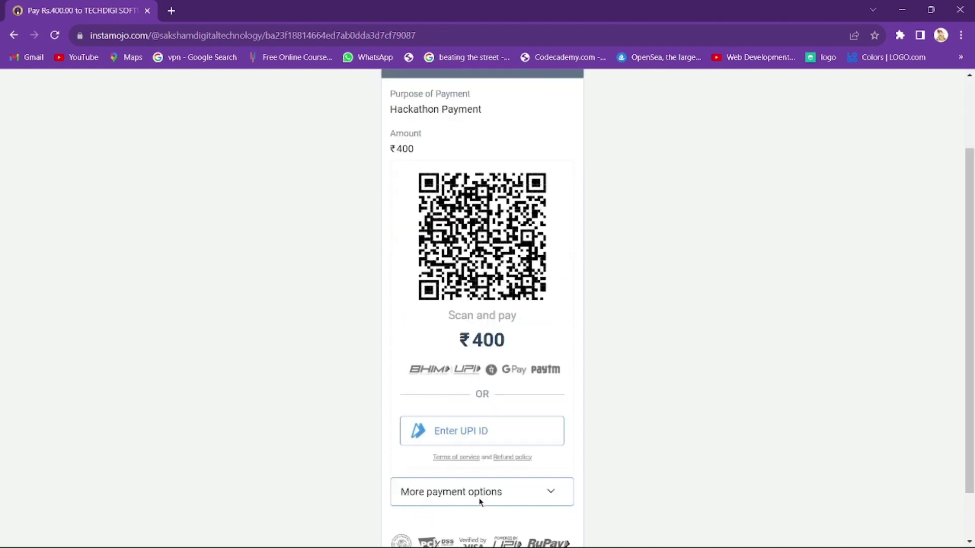
pyautogui.click(477, 370)
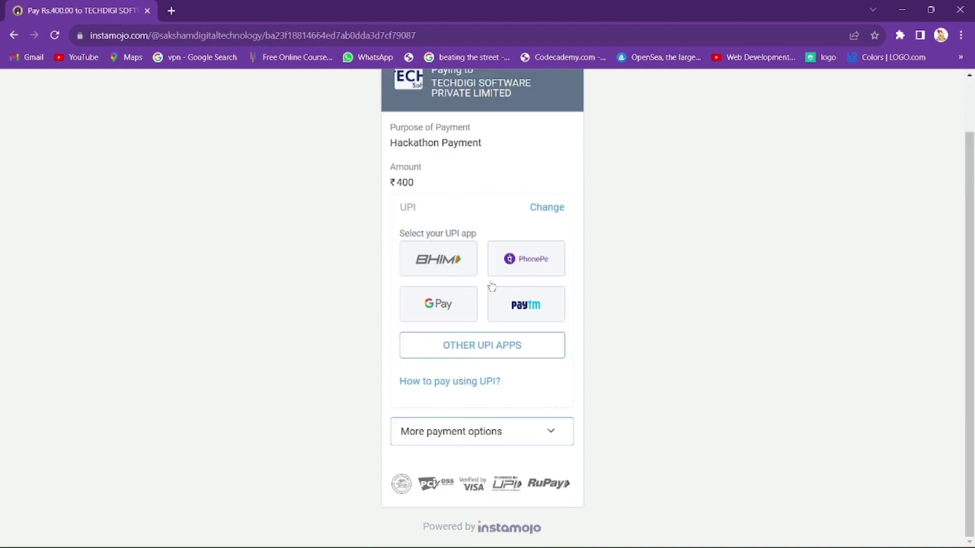
pyautogui.scroll(1, 490, 284)
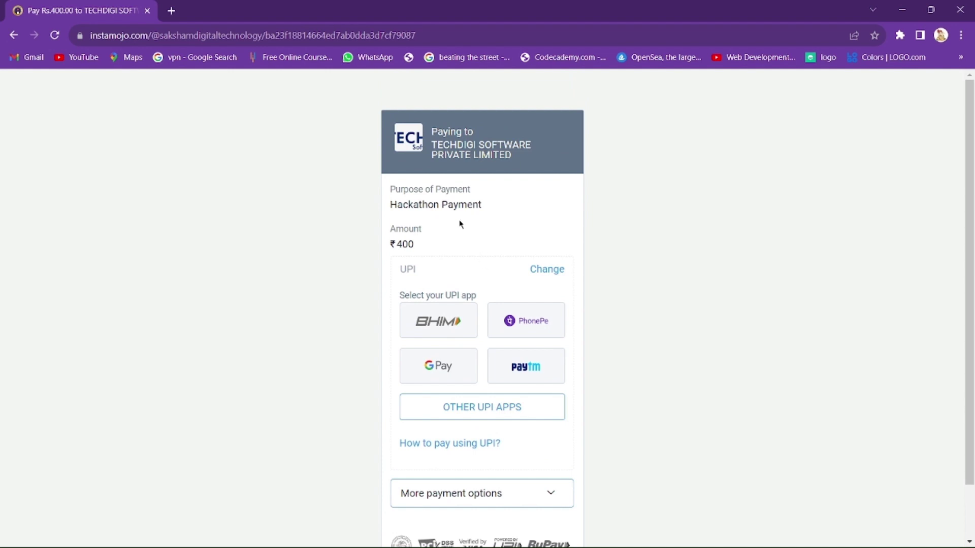
pyautogui.scroll(-1, 461, 224)
pyautogui.click(476, 428)
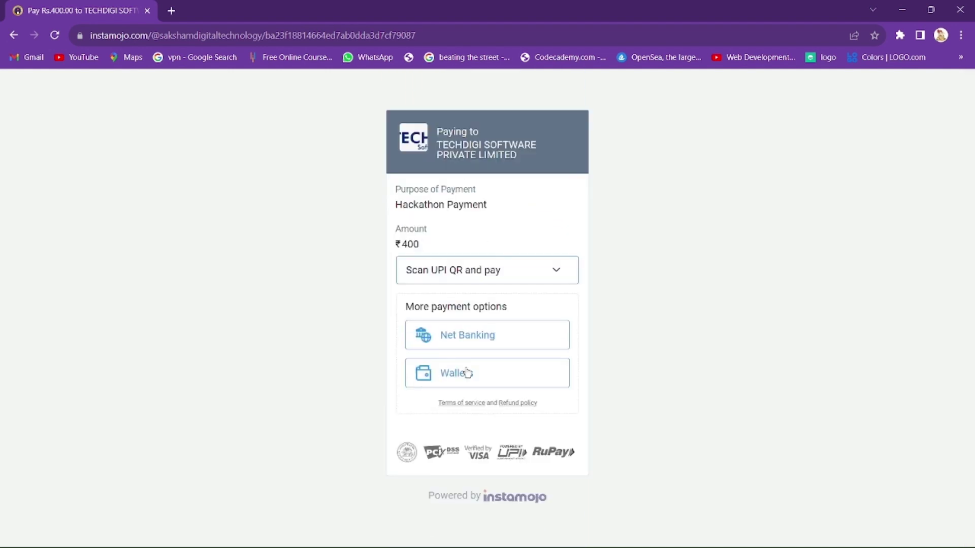
pyautogui.click(500, 267)
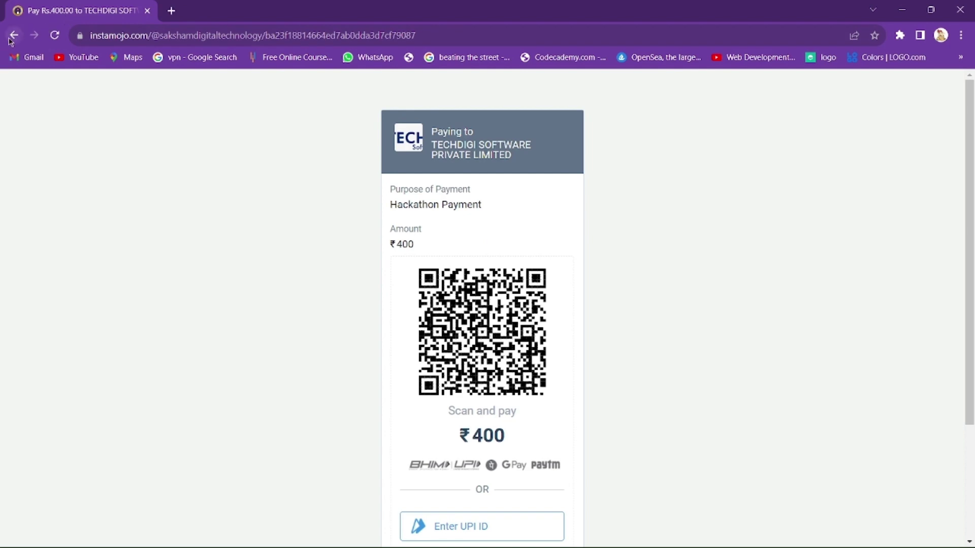
# - Go back from the payment page to the hackathon site and start an application for the Mobile Application Development segment
pyautogui.click(11, 39)
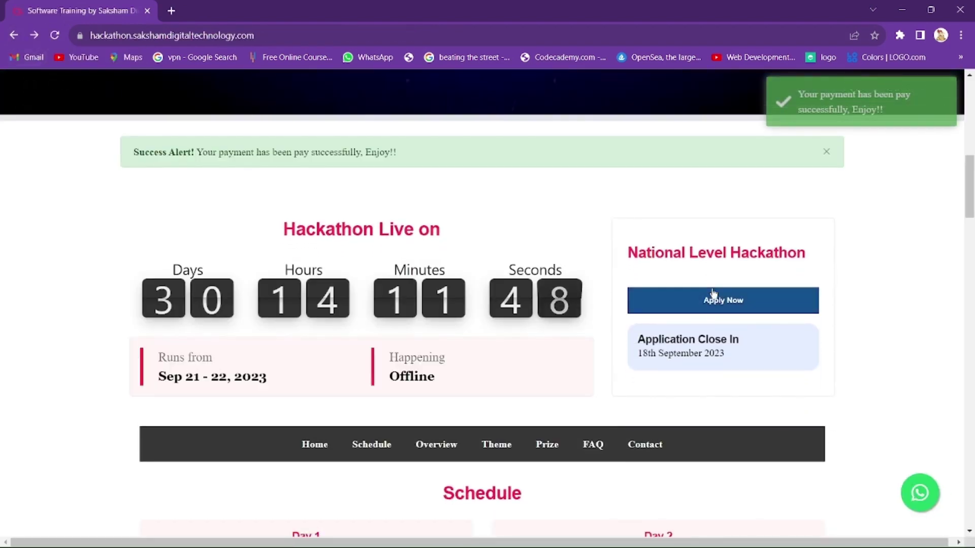
pyautogui.click(713, 295)
pyautogui.click(294, 171)
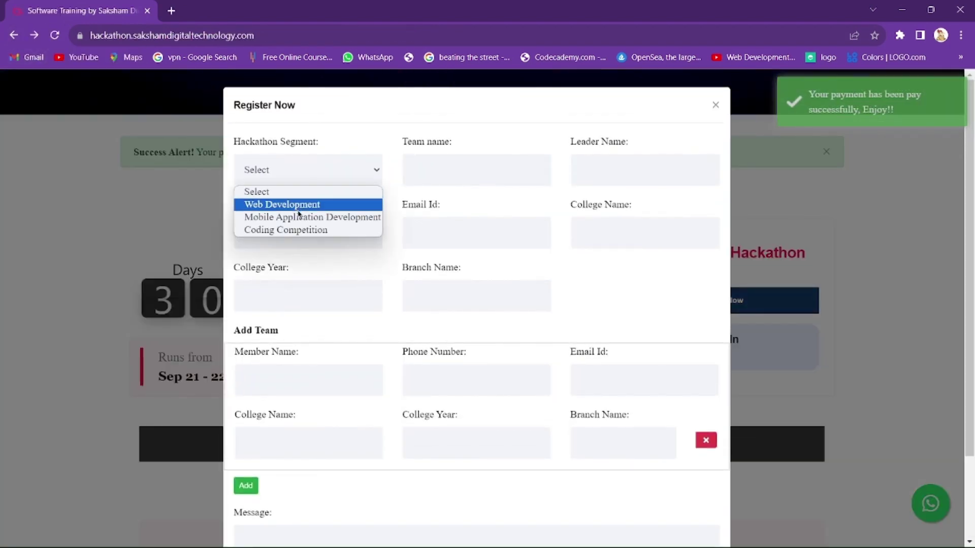
pyautogui.click(299, 217)
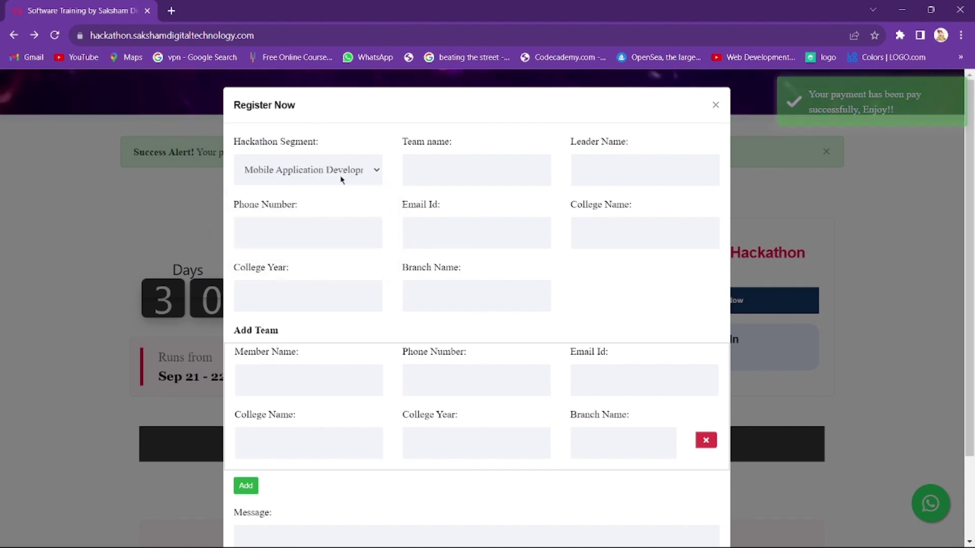
# - Review the Mobile Application Development registration form down to the payment option, close it and return to the start of the hackathon page
pyautogui.scroll(-2, 370, 342)
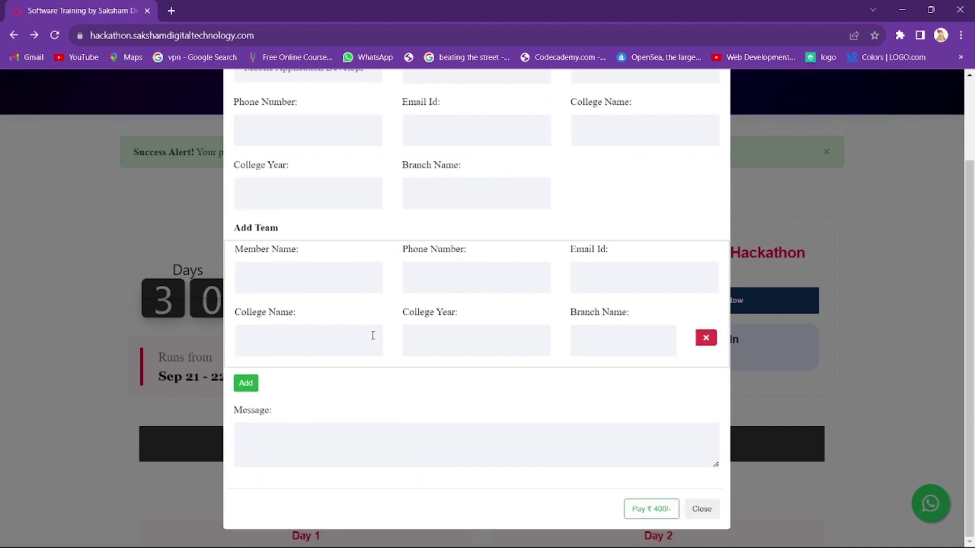
pyautogui.scroll(2, 373, 336)
pyautogui.scroll(-2, 372, 337)
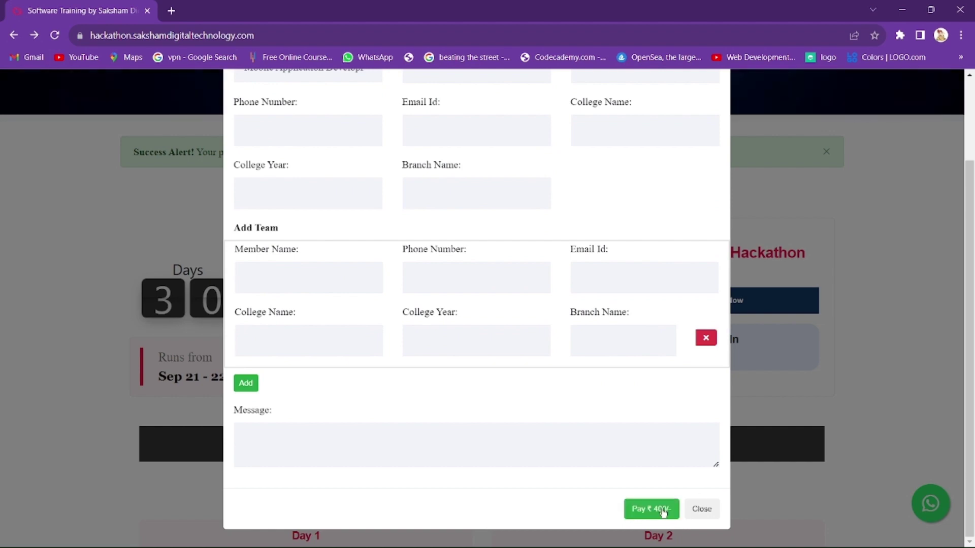
pyautogui.scroll(2, 609, 209)
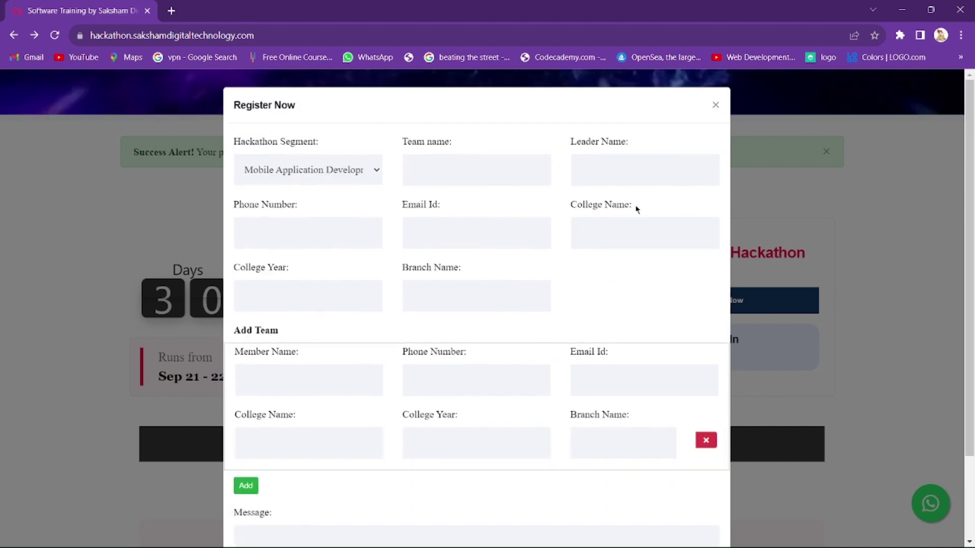
pyautogui.click(715, 106)
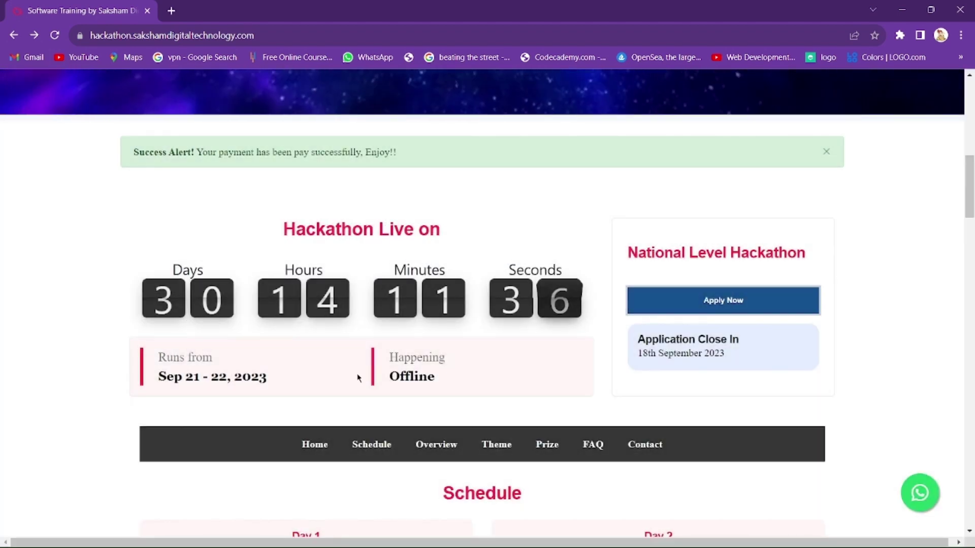
pyautogui.scroll(-8, 388, 386)
pyautogui.scroll(15, 374, 333)
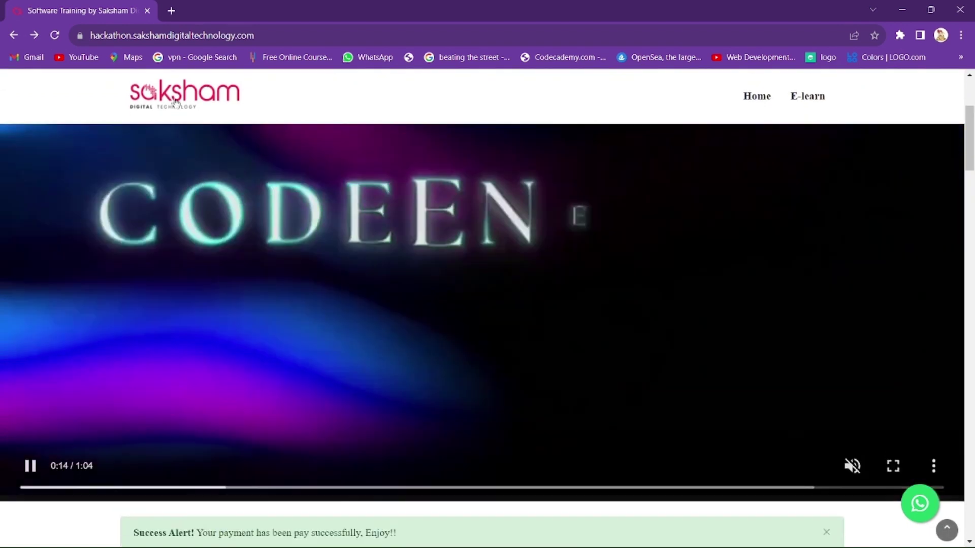
# - Open sakshamdigitaltechnology.com in a new tab and log out of the account
pyautogui.click(171, 11)
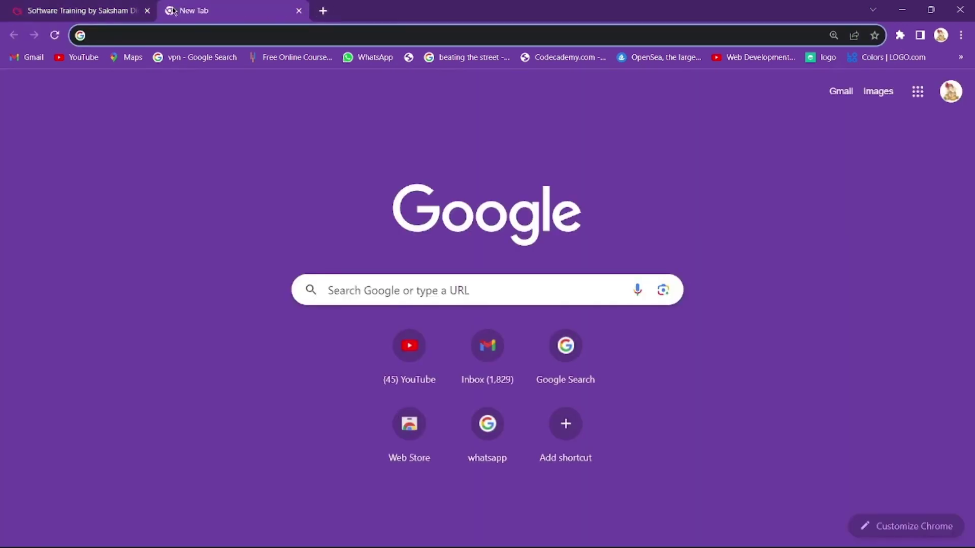
pyautogui.write('sakshamdigitaltechnology.com')
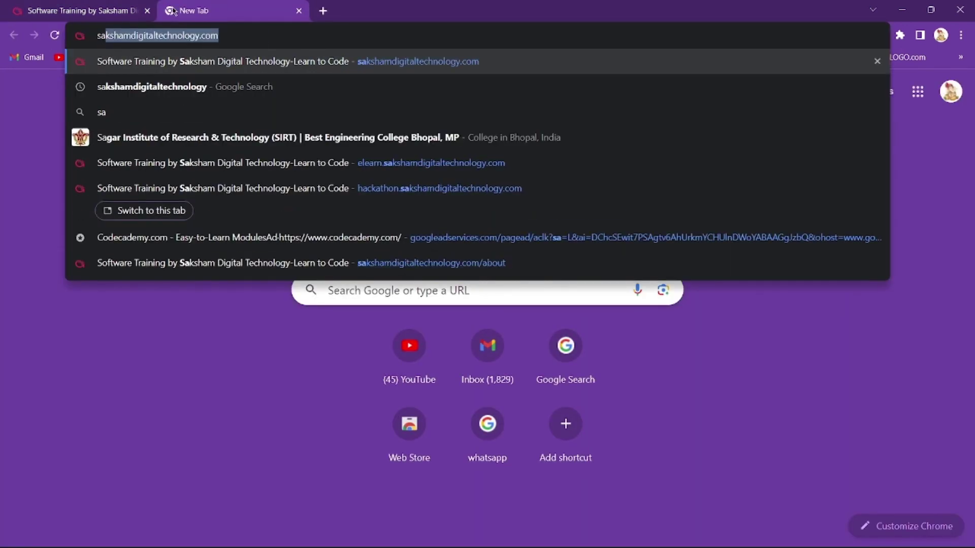
pyautogui.press('Return')
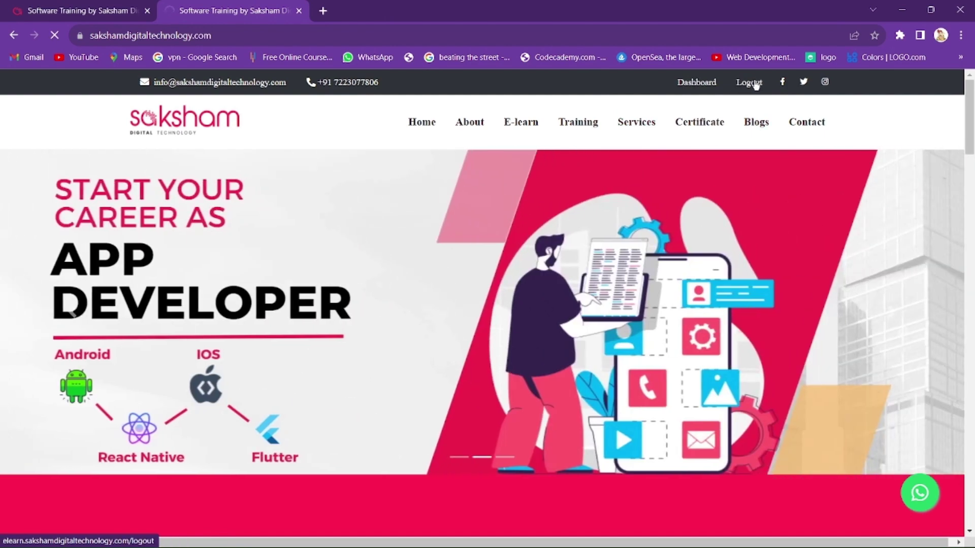
pyautogui.click(749, 82)
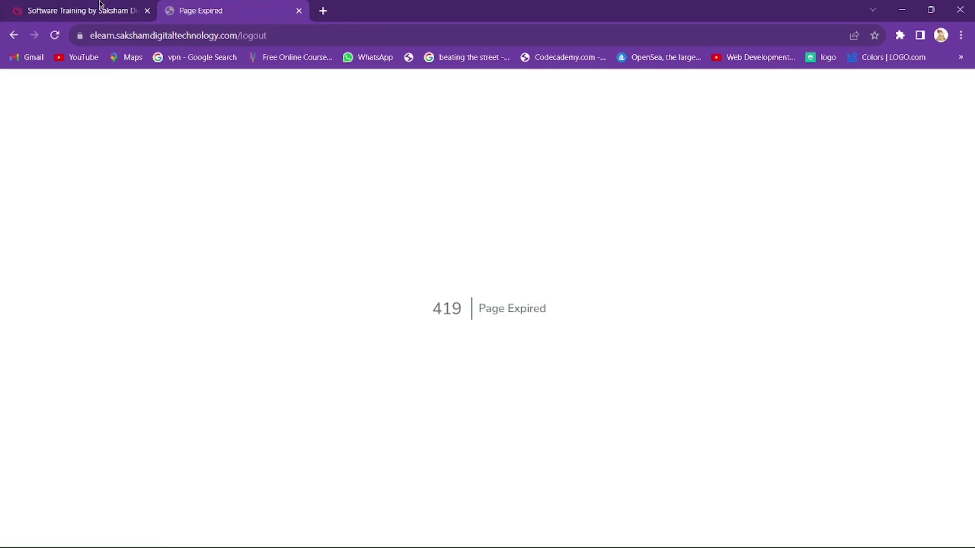
# - Replace the expired page with a fresh tab, reopen sakshamdigitaltechnology.com and log in to the e-learning account
pyautogui.click(323, 11)
pyautogui.click(291, 12)
pyautogui.click(300, 10)
pyautogui.write('sa')
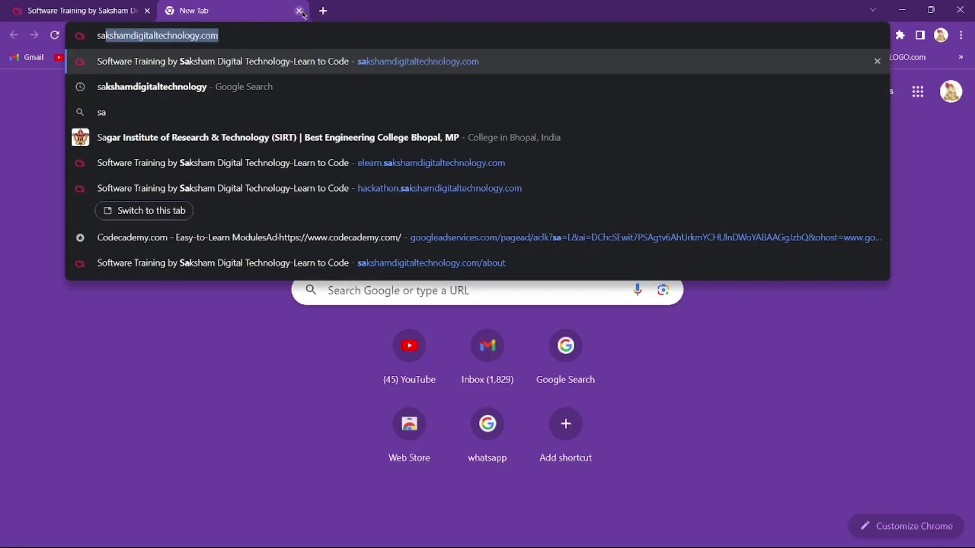
pyautogui.press('Down')
pyautogui.press('Up')
pyautogui.press('Return')
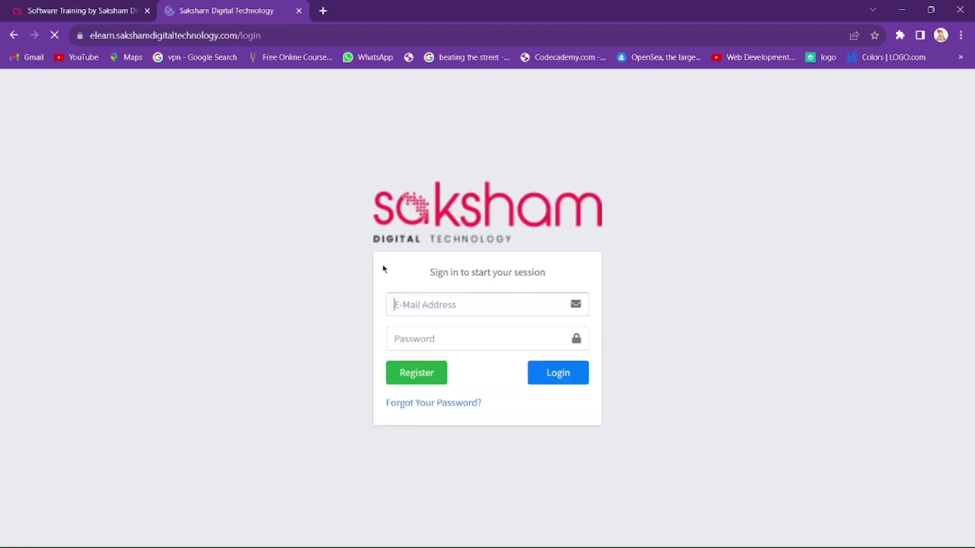
pyautogui.click(564, 382)
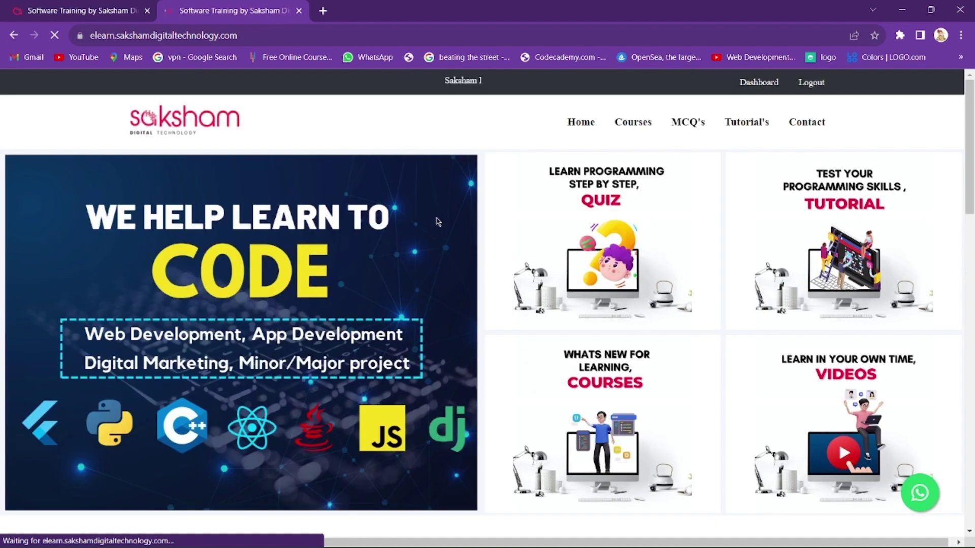
# - Open the account's dashboard and browse the submitted applications in its Hackathon section
pyautogui.scroll(-1, 435, 218)
pyautogui.scroll(1, 460, 242)
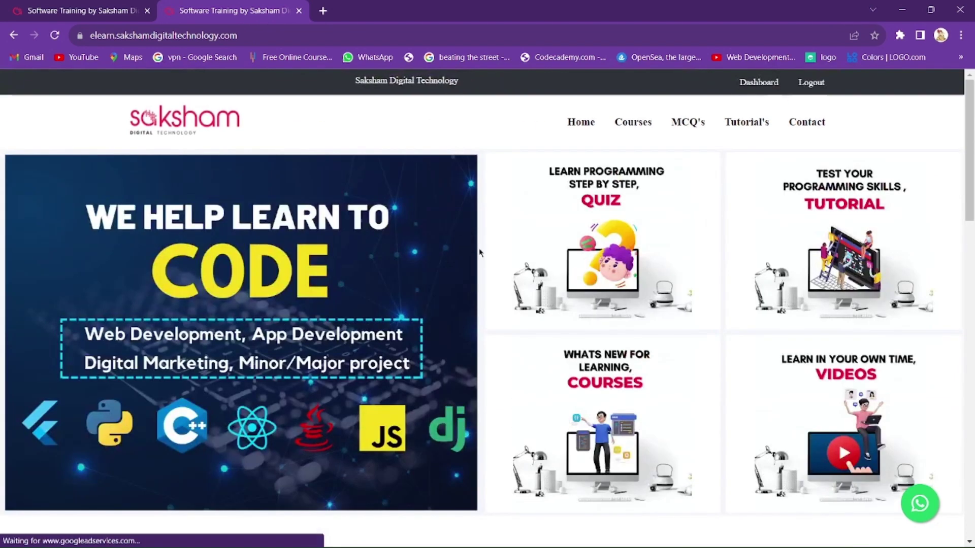
pyautogui.click(757, 85)
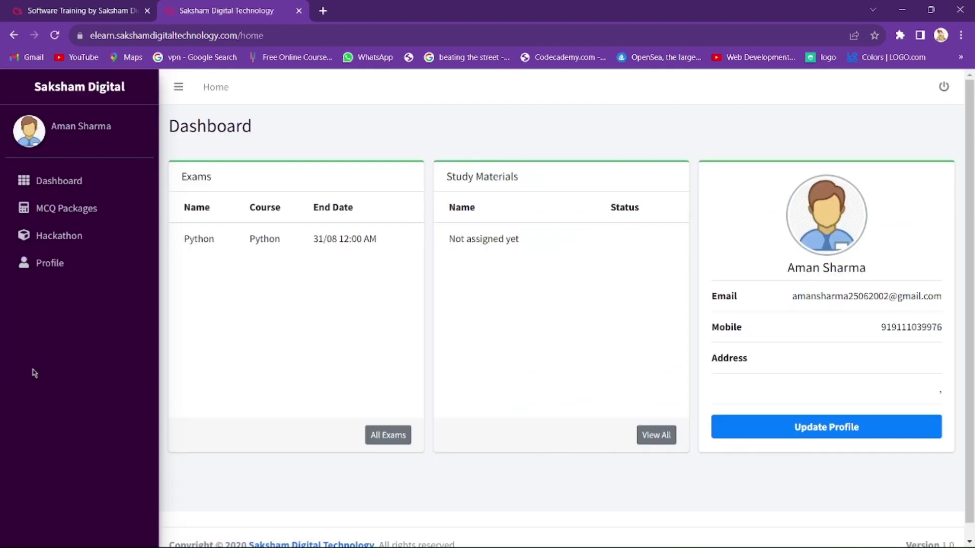
pyautogui.click(111, 240)
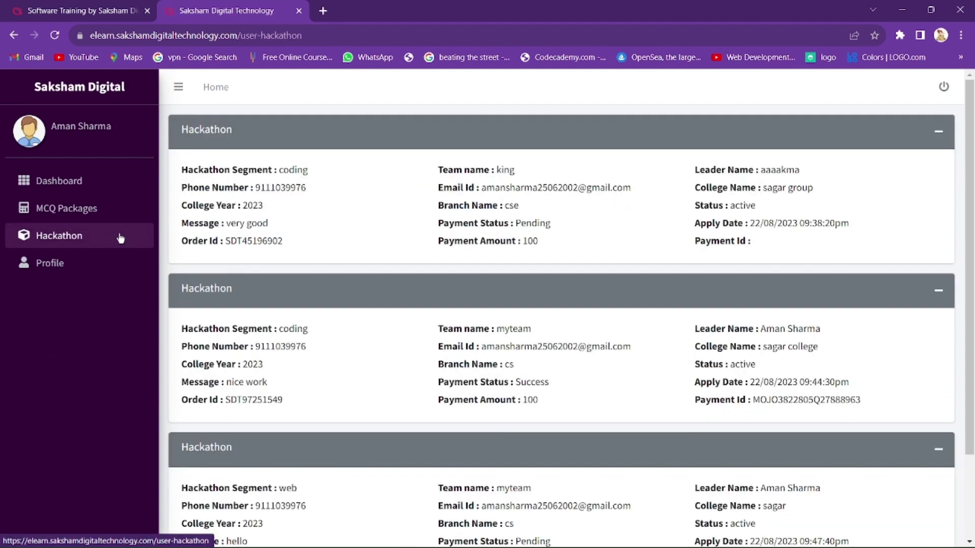
pyautogui.scroll(-3, 256, 226)
pyautogui.scroll(3, 240, 205)
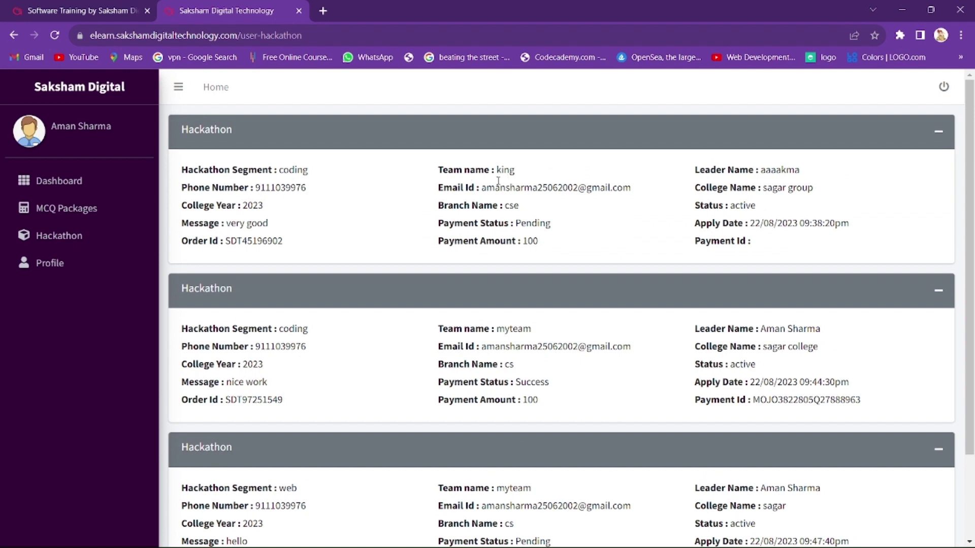
# - Examine the web segment application's details, especially its payment status and amount, alongside the first coding application
pyautogui.scroll(-2, 514, 316)
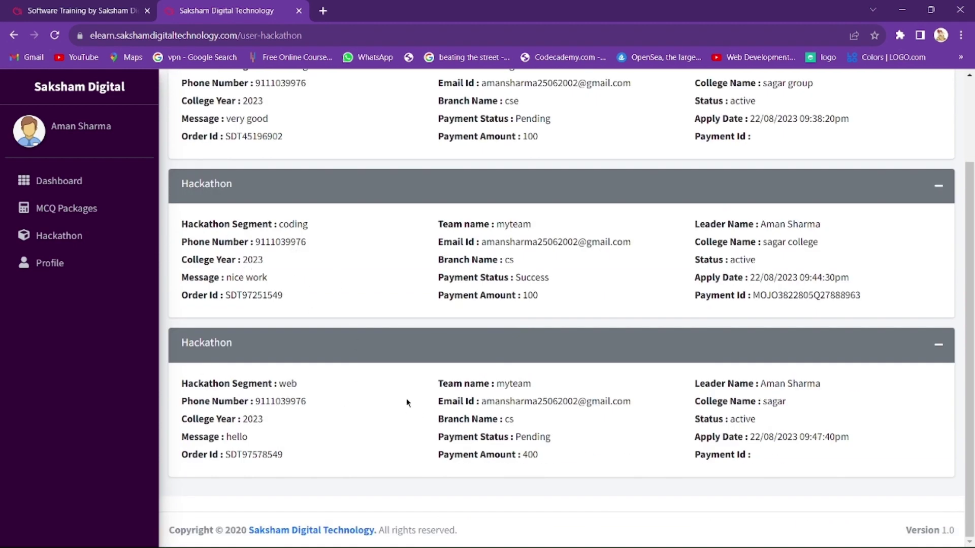
pyautogui.moveTo(301, 393); pyautogui.dragTo(475, 421)
pyautogui.click(631, 465)
pyautogui.moveTo(553, 457); pyautogui.dragTo(527, 438)
pyautogui.scroll(2, 543, 405)
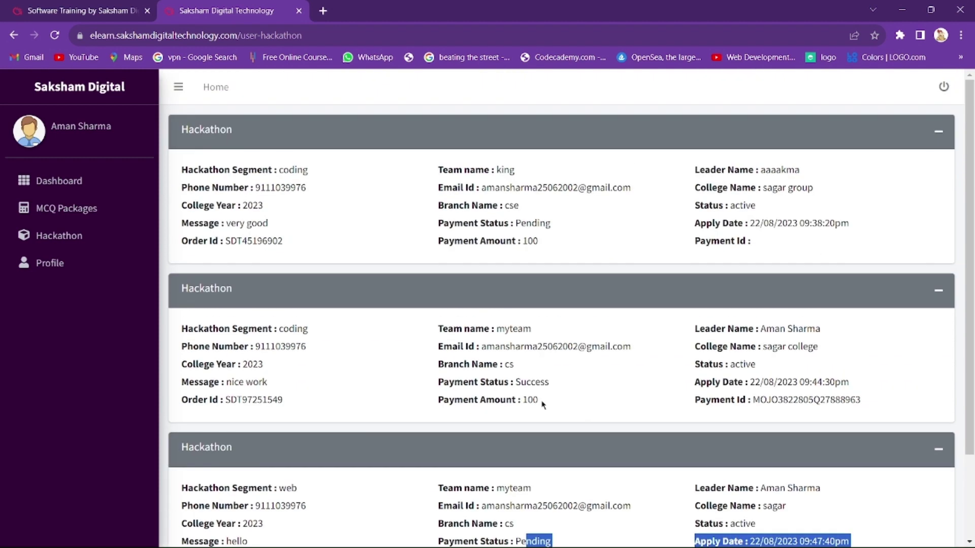
pyautogui.click(506, 222)
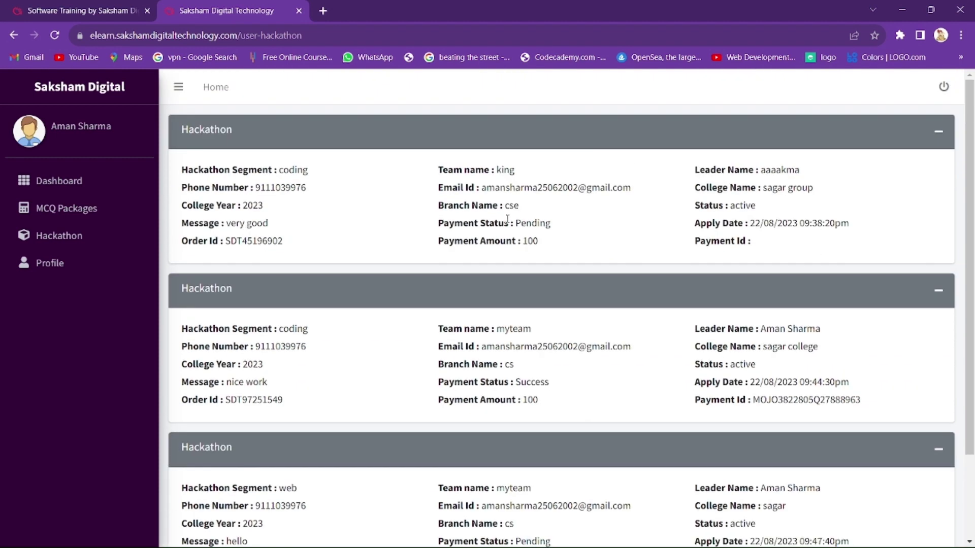
pyautogui.scroll(-2, 540, 271)
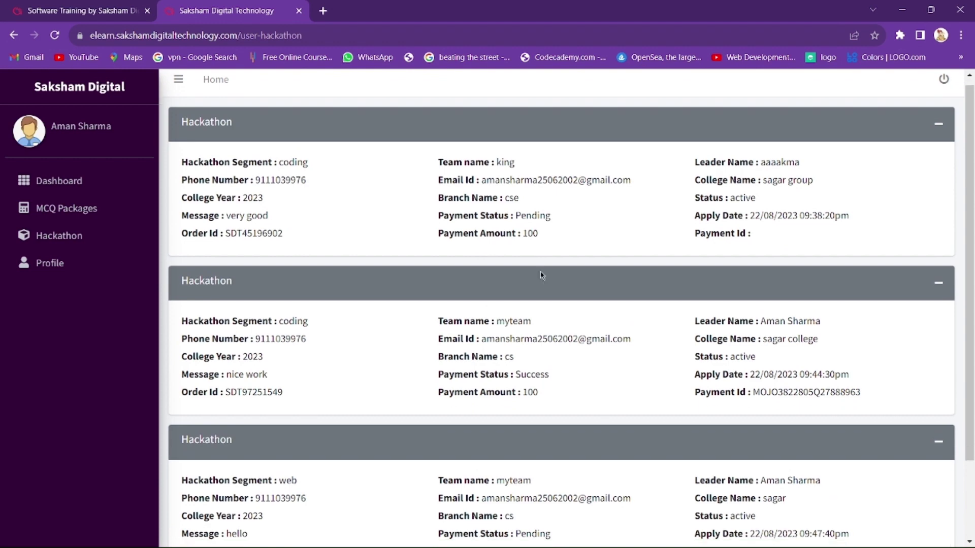
pyautogui.moveTo(640, 467); pyautogui.dragTo(188, 386)
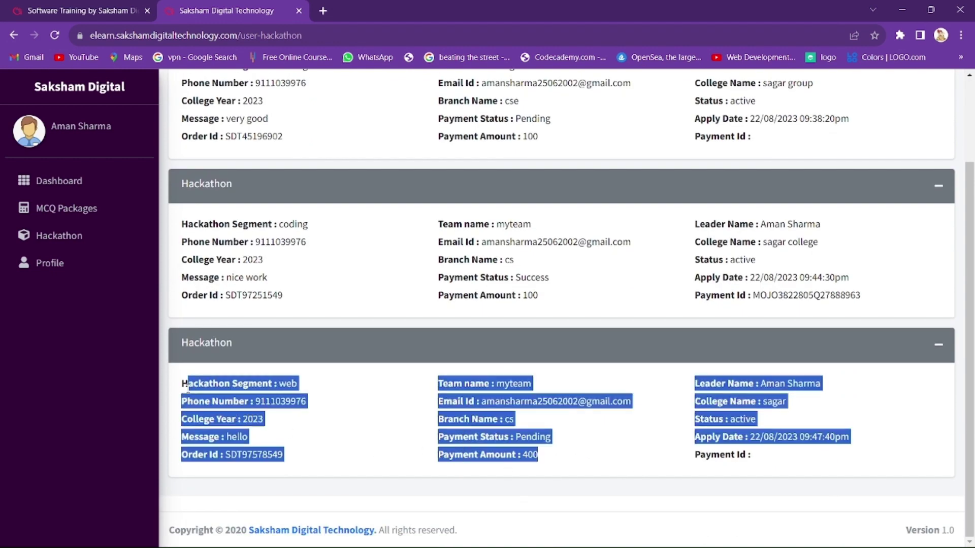
pyautogui.click(636, 481)
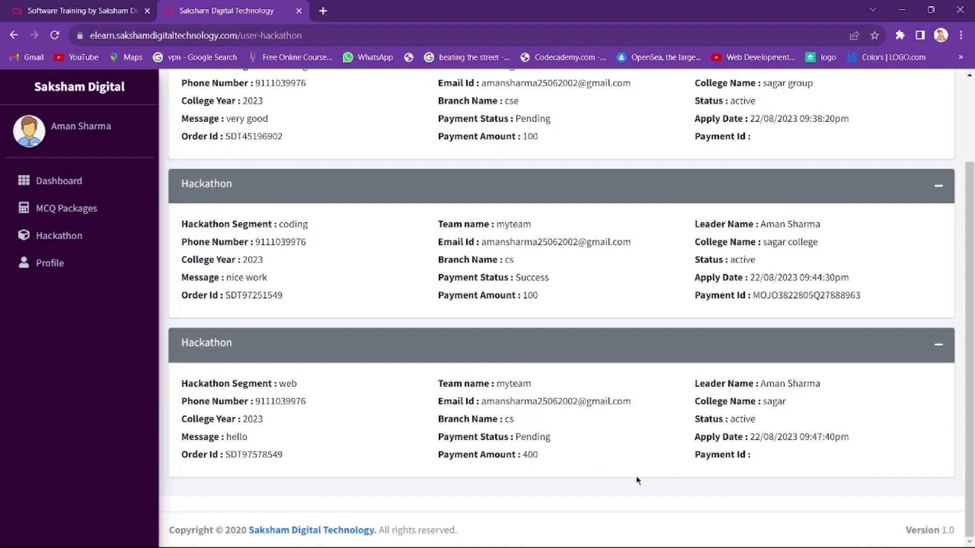
pyautogui.moveTo(535, 450); pyautogui.dragTo(436, 432)
pyautogui.click(306, 445)
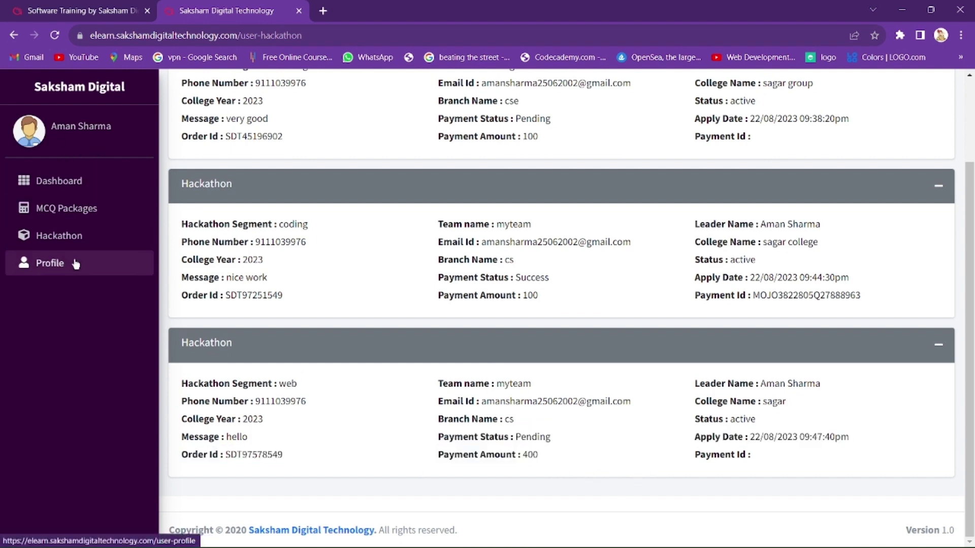
# - Reload the Hackathon section and check the second coding application's segment, payment amount, payment status and payment ID
pyautogui.click(90, 241)
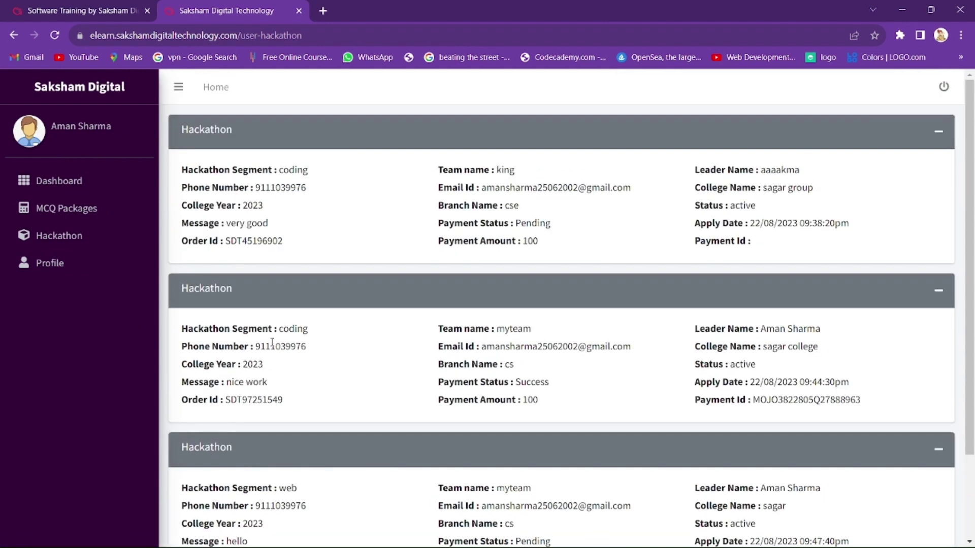
pyautogui.moveTo(321, 332); pyautogui.dragTo(205, 329)
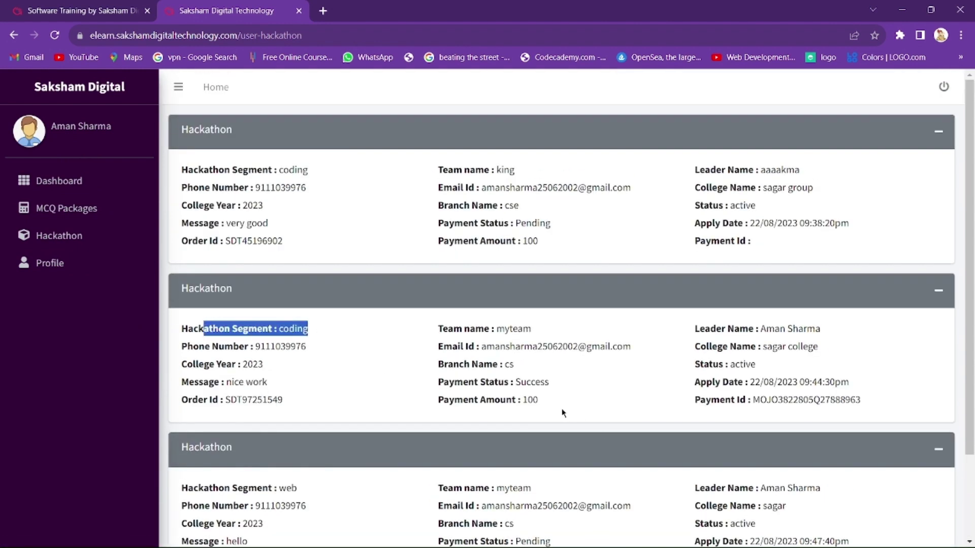
pyautogui.moveTo(539, 400); pyautogui.dragTo(495, 400)
pyautogui.moveTo(545, 382); pyautogui.dragTo(505, 381)
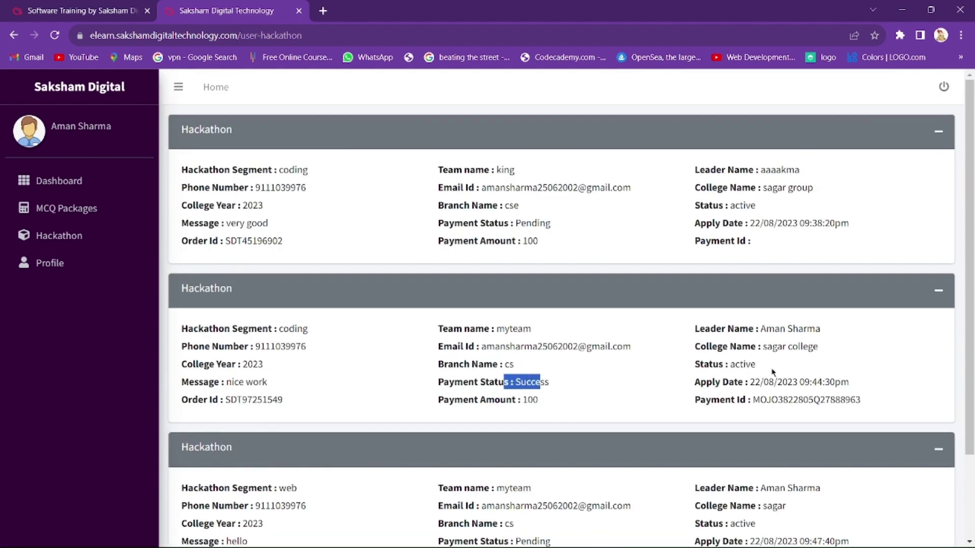
pyautogui.moveTo(867, 409); pyautogui.dragTo(727, 402)
pyautogui.scroll(-2, 587, 379)
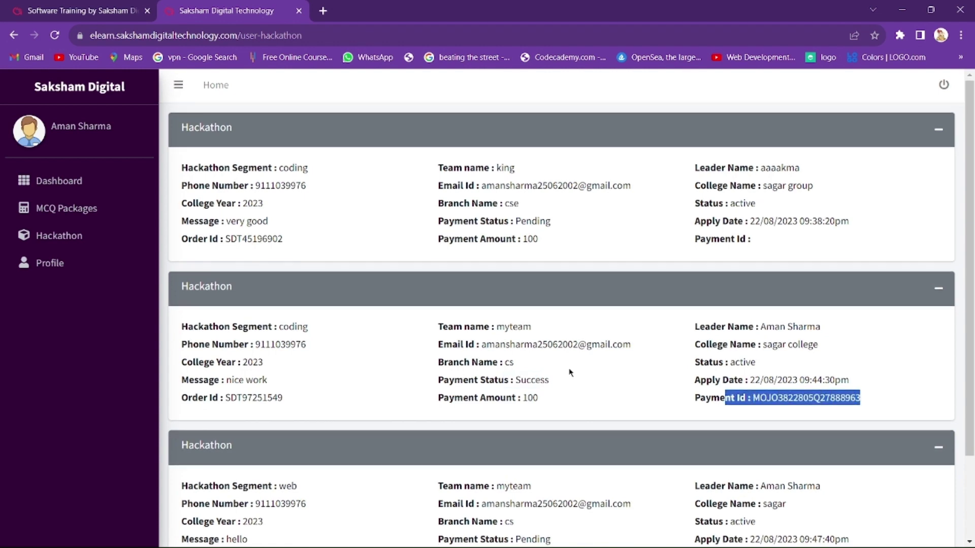
# - Compare the payment status of the web segment application with that of team king's coding application
pyautogui.click(672, 481)
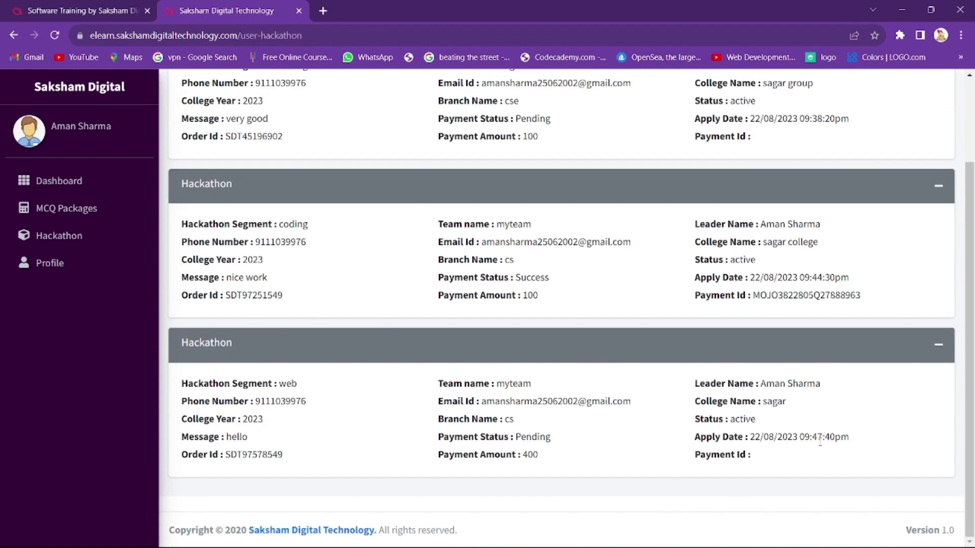
pyautogui.moveTo(581, 437); pyautogui.dragTo(494, 437)
pyautogui.scroll(2, 577, 367)
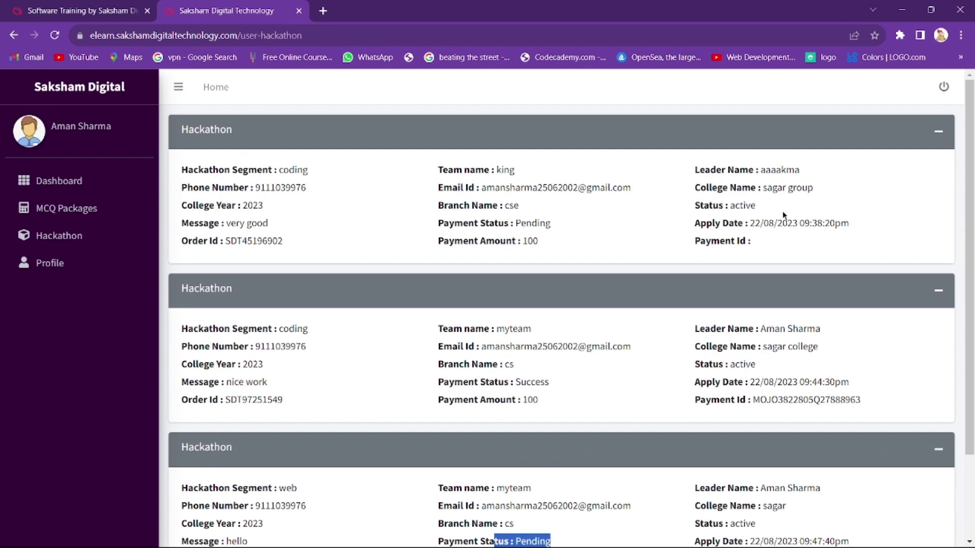
pyautogui.moveTo(562, 217); pyautogui.dragTo(696, 205)
pyautogui.click(626, 232)
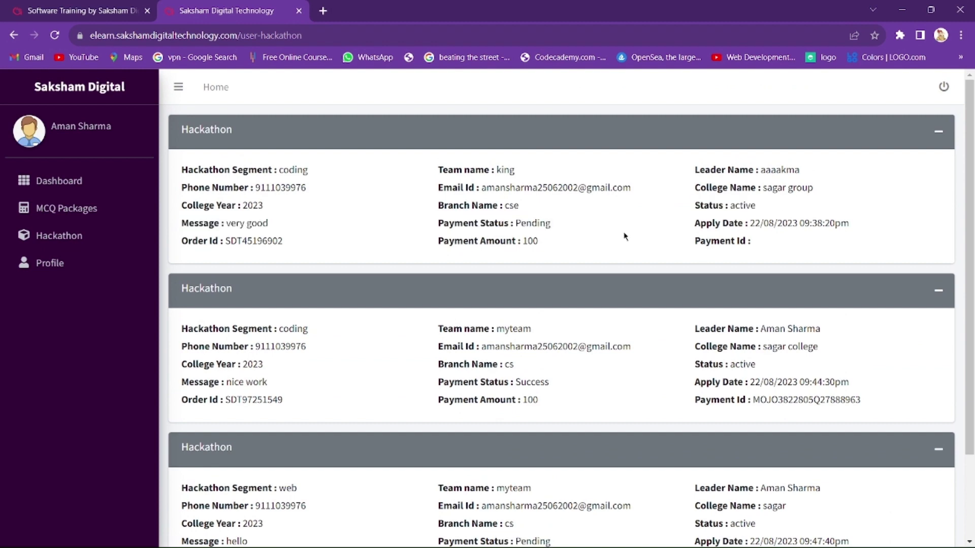
# - Go over the web segment application once more, from its message and team details to its payment status
pyautogui.scroll(-2, 372, 226)
pyautogui.scroll(2, 315, 209)
pyautogui.scroll(-2, 395, 226)
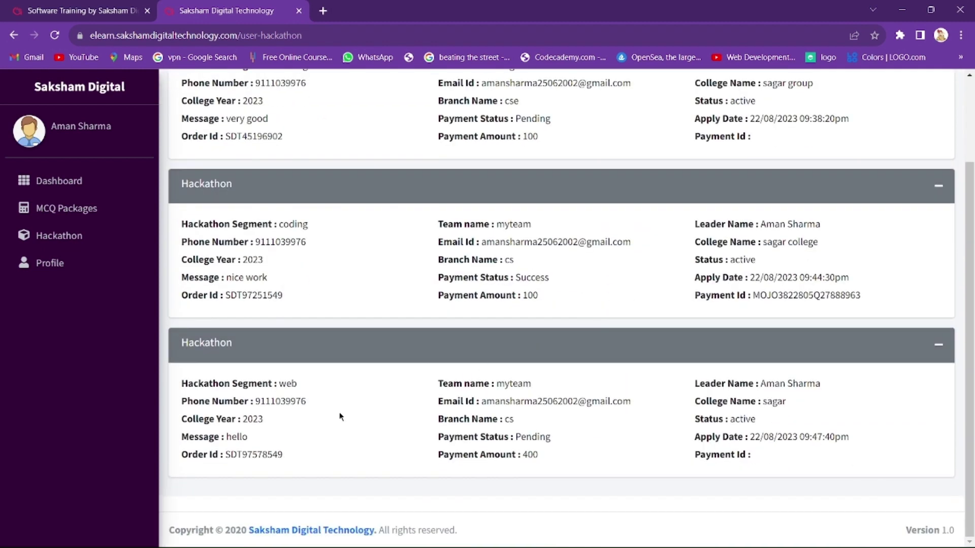
pyautogui.moveTo(229, 436); pyautogui.dragTo(334, 449)
pyautogui.click(269, 437)
pyautogui.moveTo(350, 411); pyautogui.dragTo(655, 444)
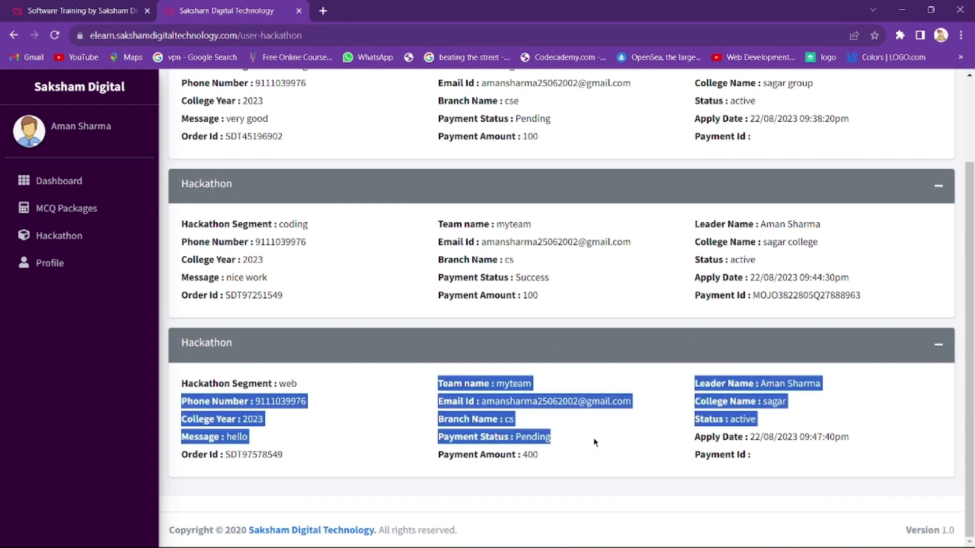
# - Review the branch name, payment status and payment amount of myteam's coding application in the Hackathon section
pyautogui.click(665, 453)
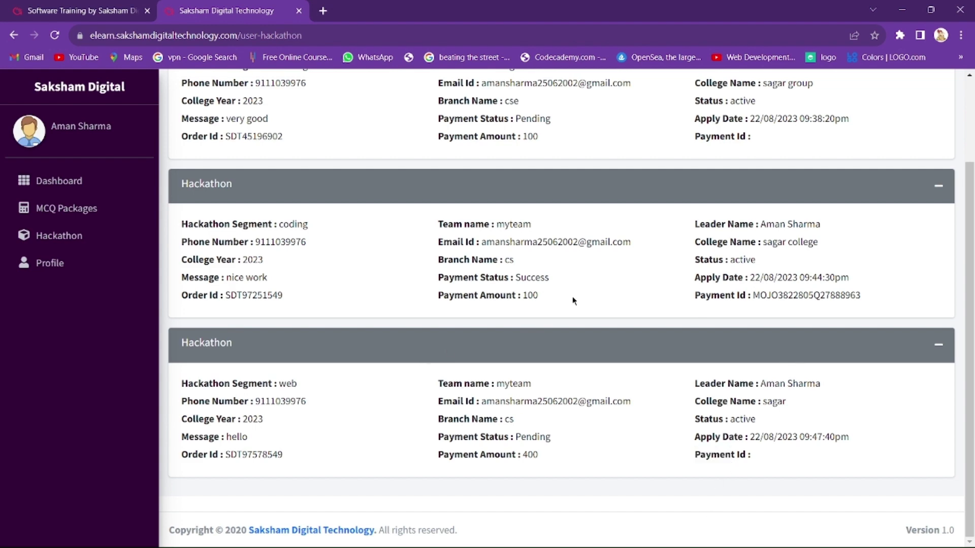
pyautogui.scroll(3, 572, 296)
pyautogui.moveTo(559, 401); pyautogui.dragTo(437, 361)
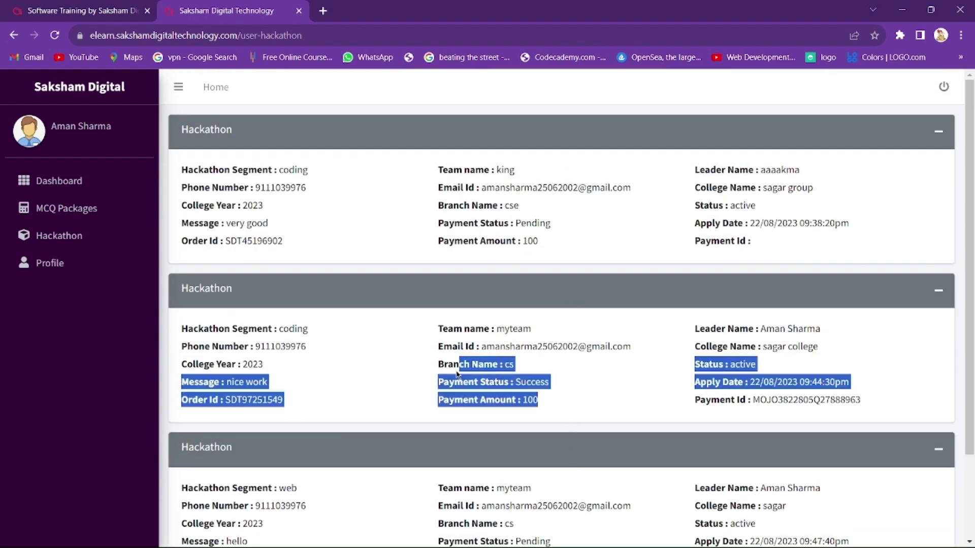
pyautogui.click(385, 390)
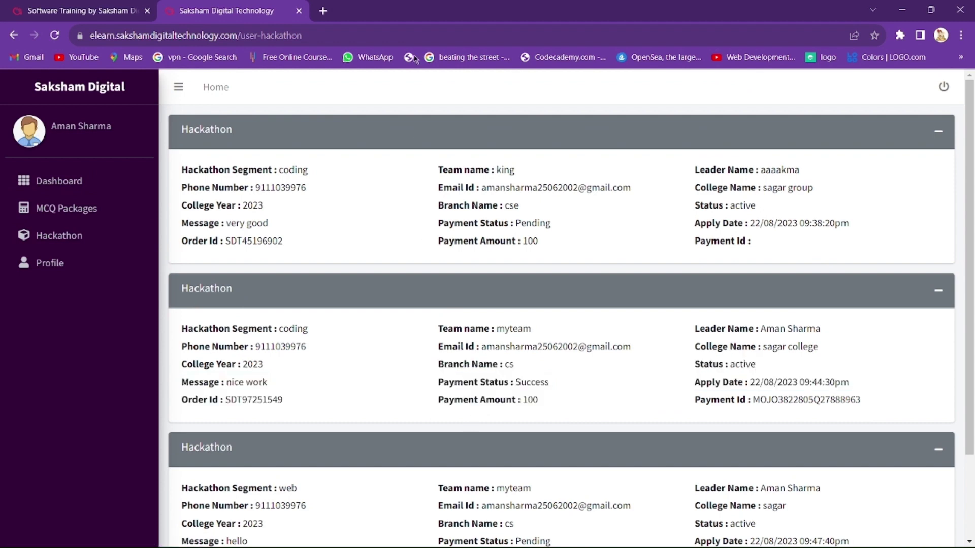
# - Open Gmail in a new browser tab and read the Instamojo request to pay ₹400.00 to TECHDIGI SOFTWARE PRIVATE LIMITED, then return to the inbox
pyautogui.click(323, 10)
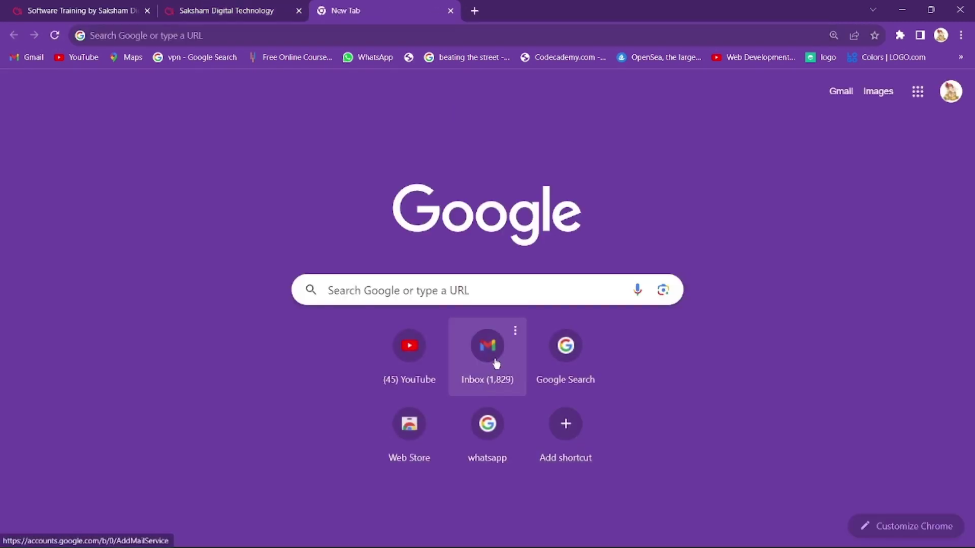
pyautogui.click(497, 363)
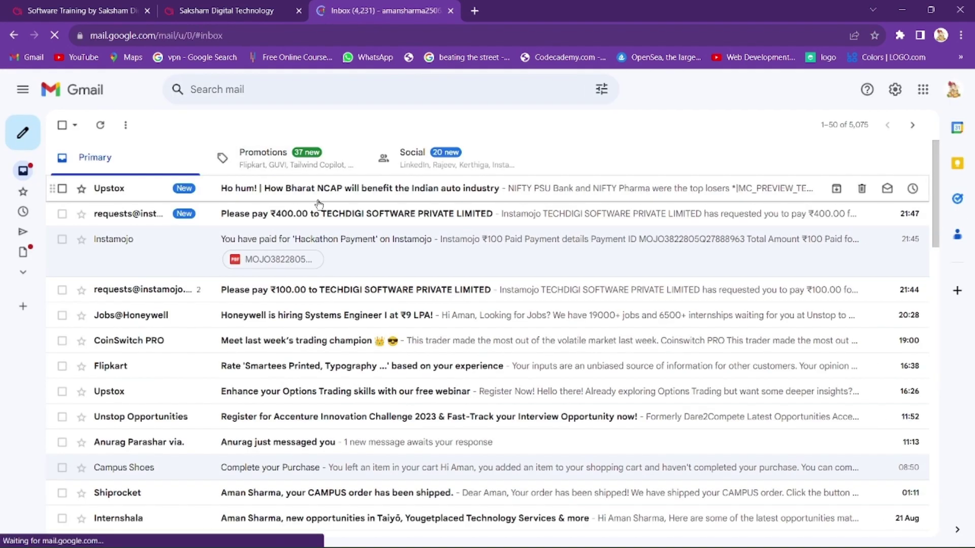
pyautogui.click(315, 212)
pyautogui.scroll(-4, 366, 333)
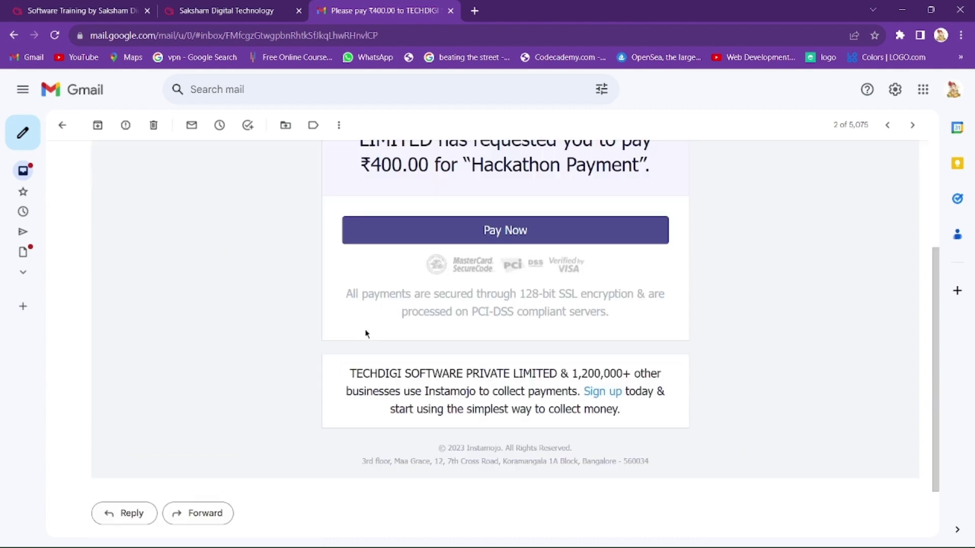
pyautogui.scroll(4, 367, 333)
pyautogui.scroll(-5, 424, 341)
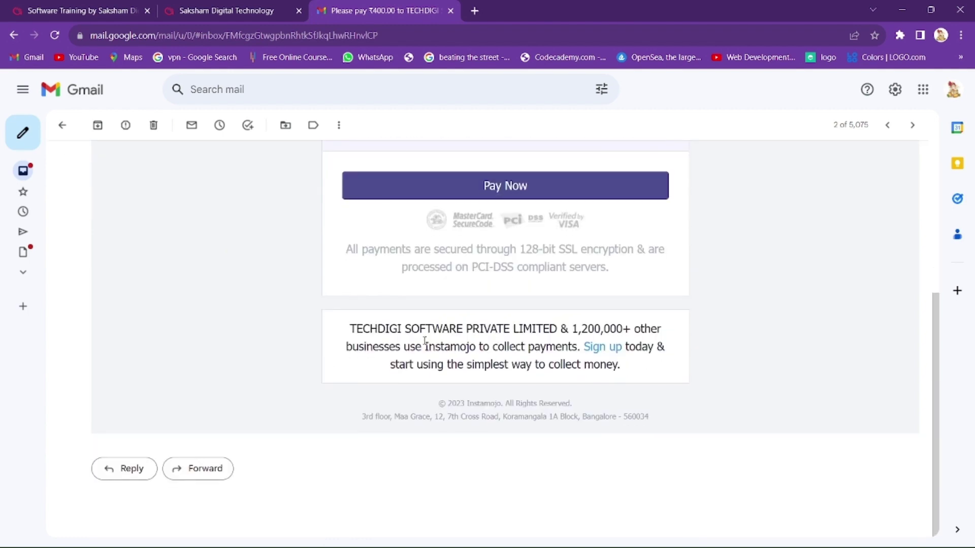
pyautogui.scroll(4, 424, 341)
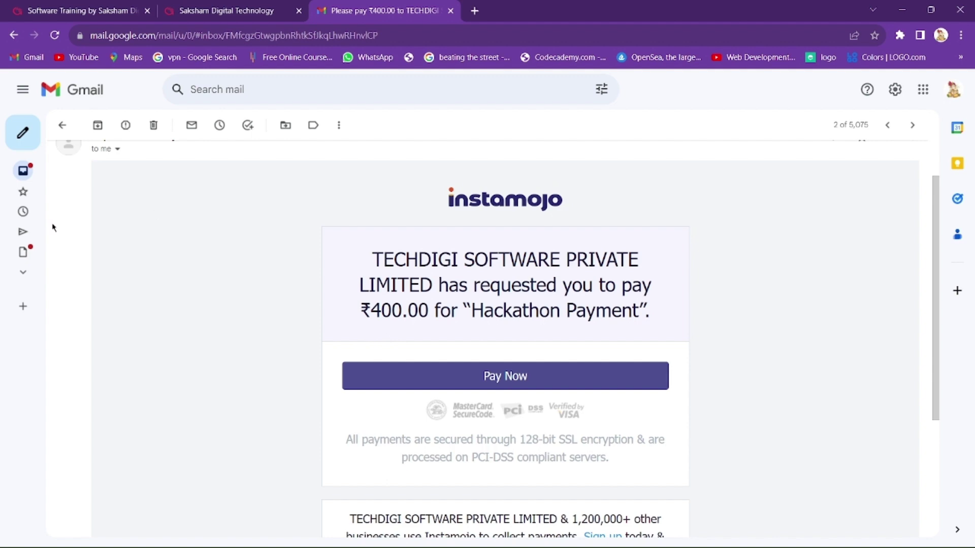
pyautogui.click(62, 127)
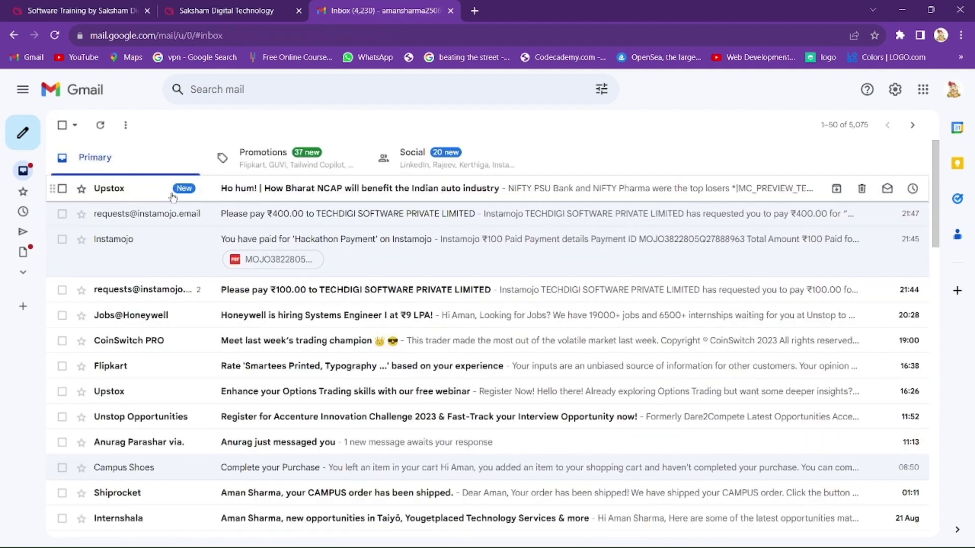
# - Read the payment details in Instamojo's "You have paid for 'Hackathon Payment'" email and return to the inbox
pyautogui.click(198, 259)
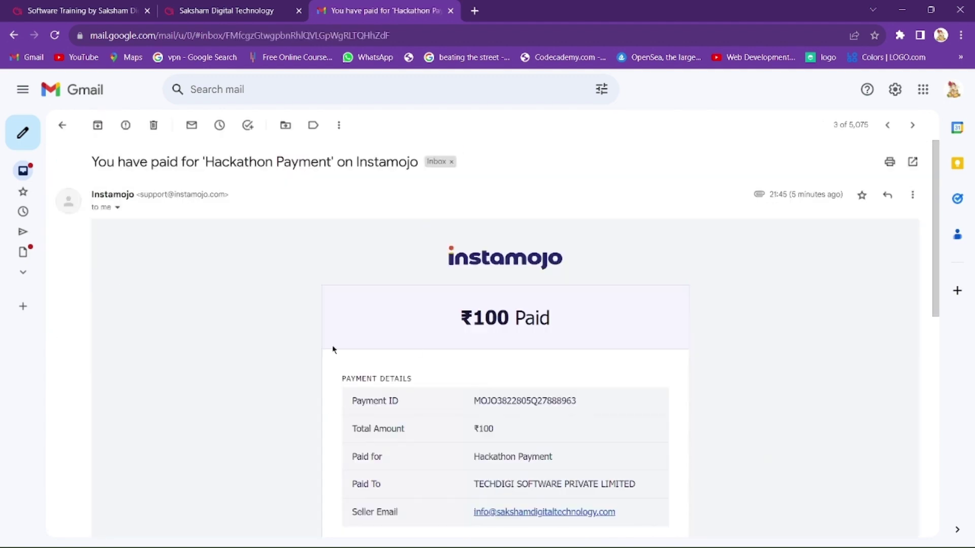
pyautogui.scroll(-7, 335, 355)
pyautogui.scroll(8, 336, 361)
pyautogui.click(62, 125)
pyautogui.click(76, 11)
pyautogui.click(316, 4)
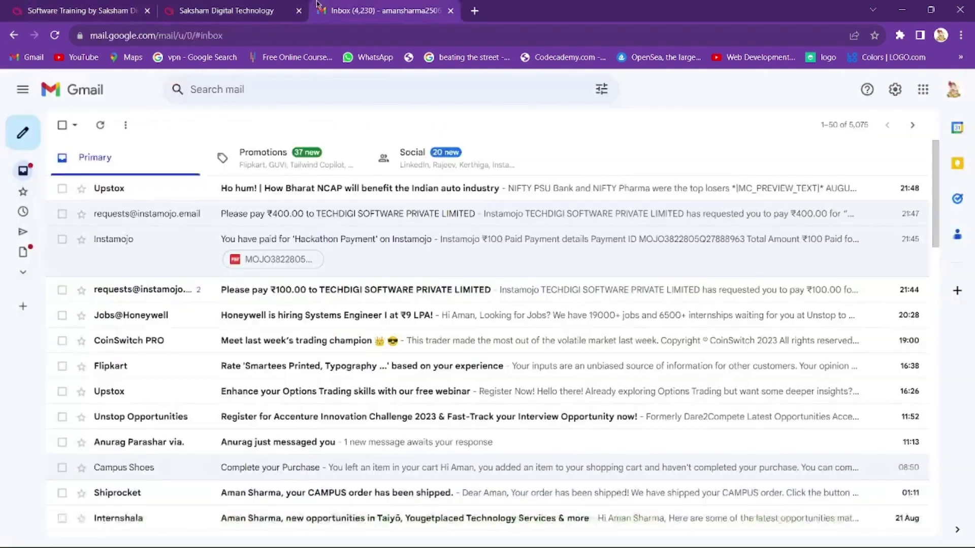
pyautogui.click(234, 10)
pyautogui.click(76, 10)
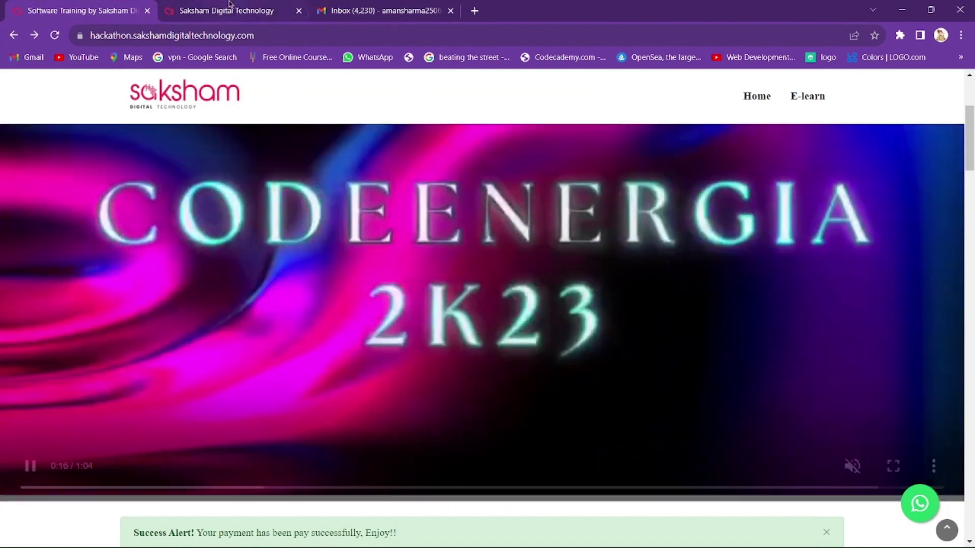
pyautogui.click(228, 10)
pyautogui.click(420, 5)
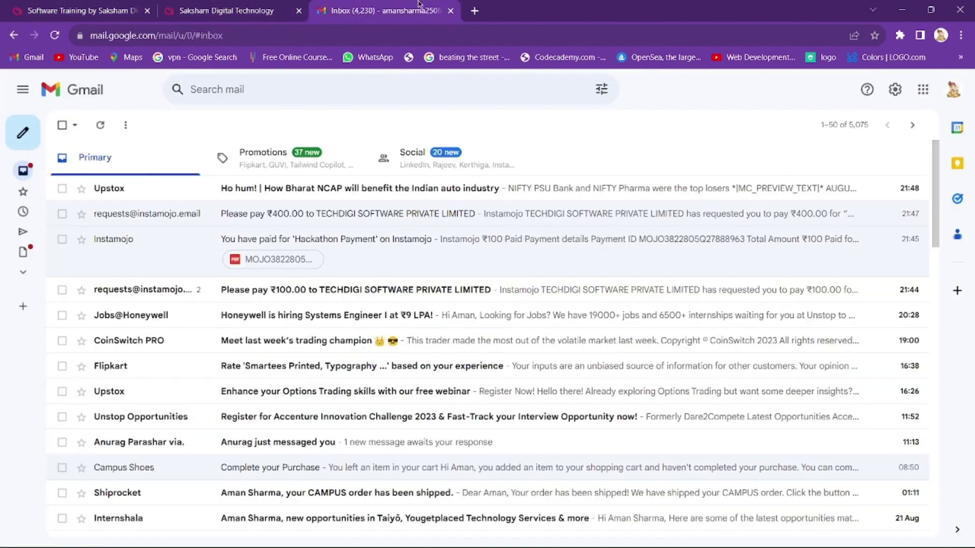
# - Switch to the hackathon website and find the Contact section near the end of the page
pyautogui.click(96, 6)
pyautogui.scroll(-20, 300, 293)
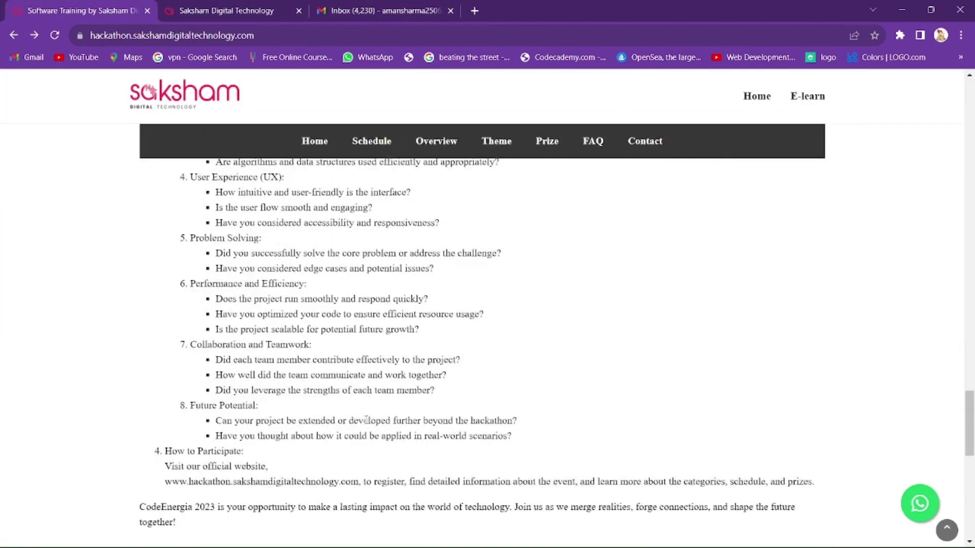
pyautogui.scroll(-10, 366, 421)
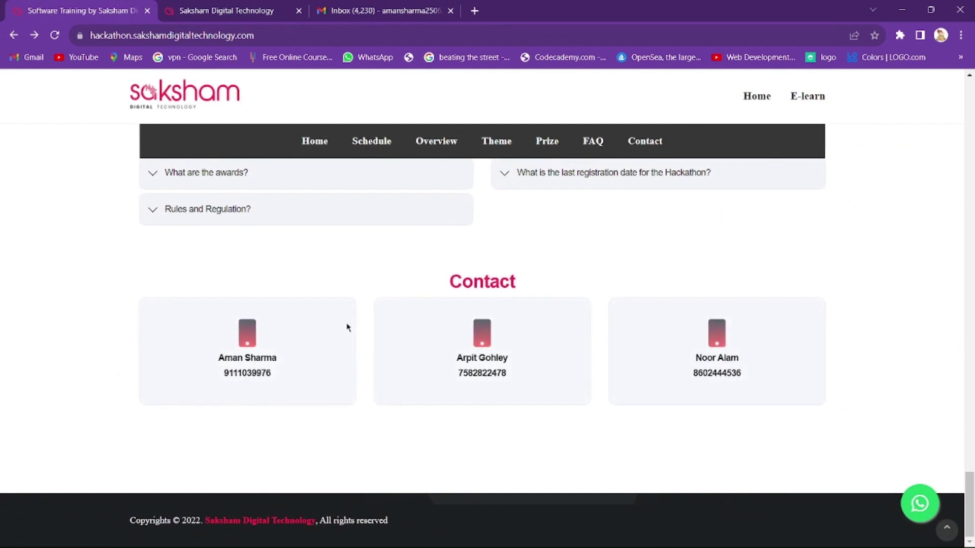